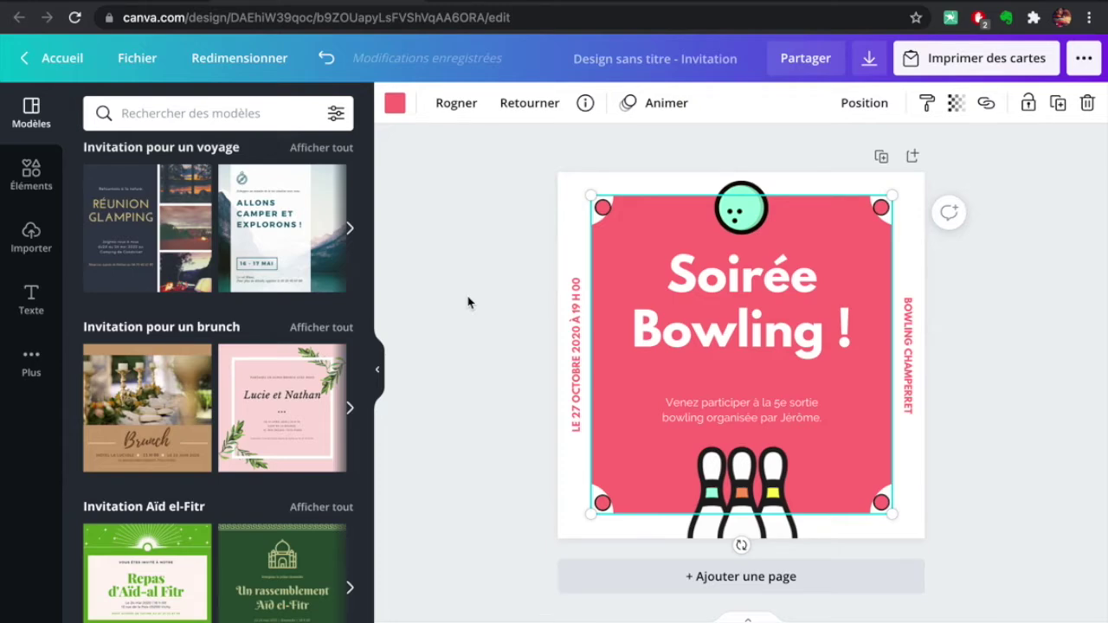
pyautogui.scroll(5, 264, 278)
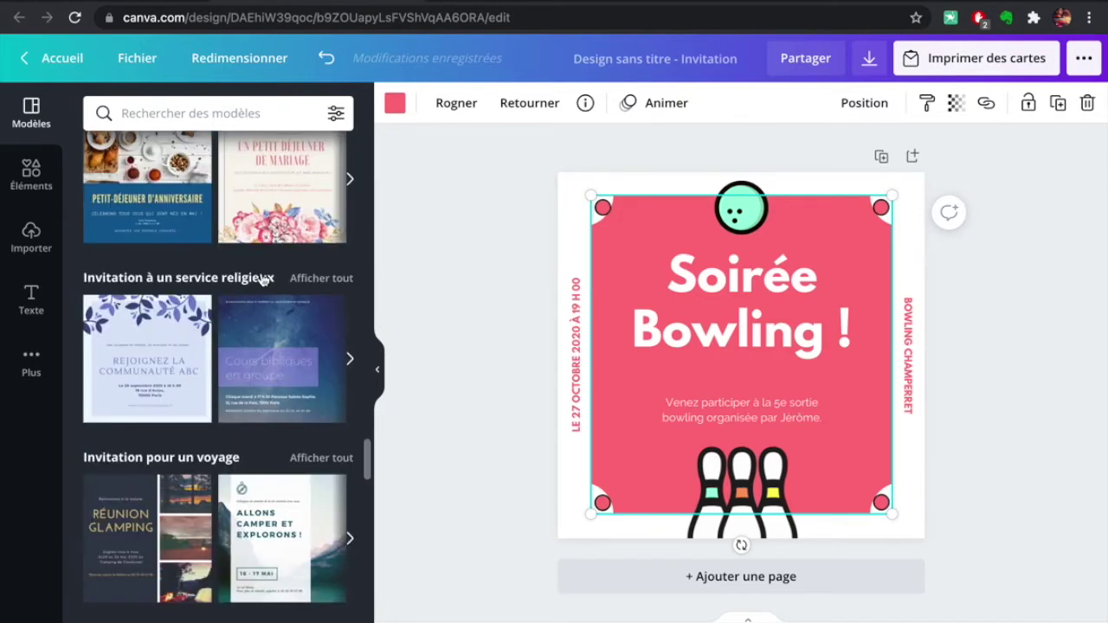
pyautogui.scroll(-10, 264, 278)
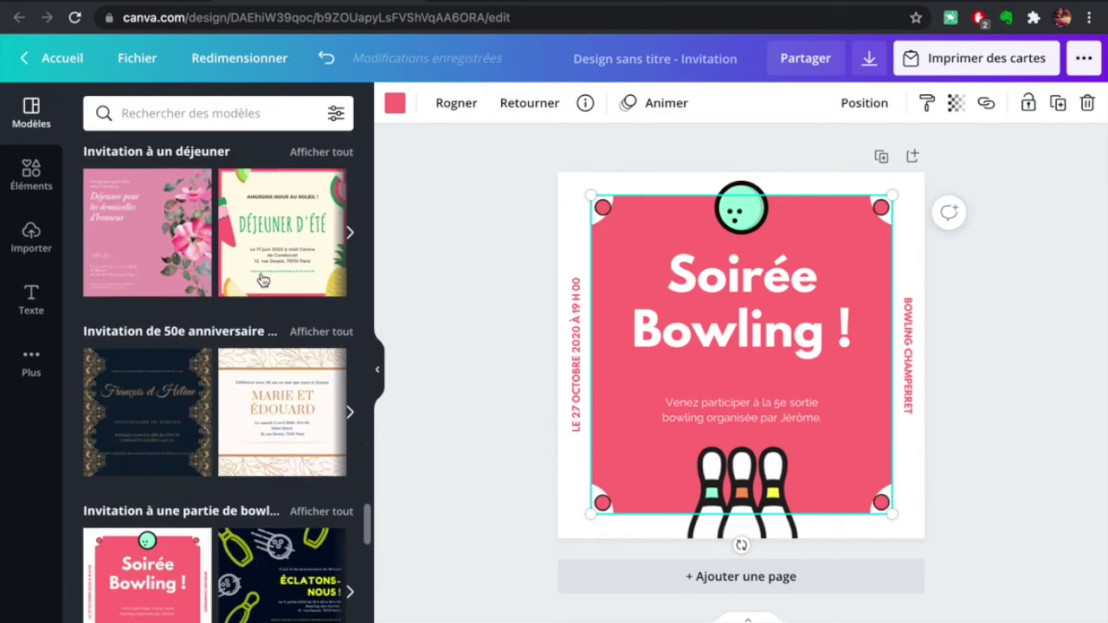
pyautogui.scroll(-3, 262, 280)
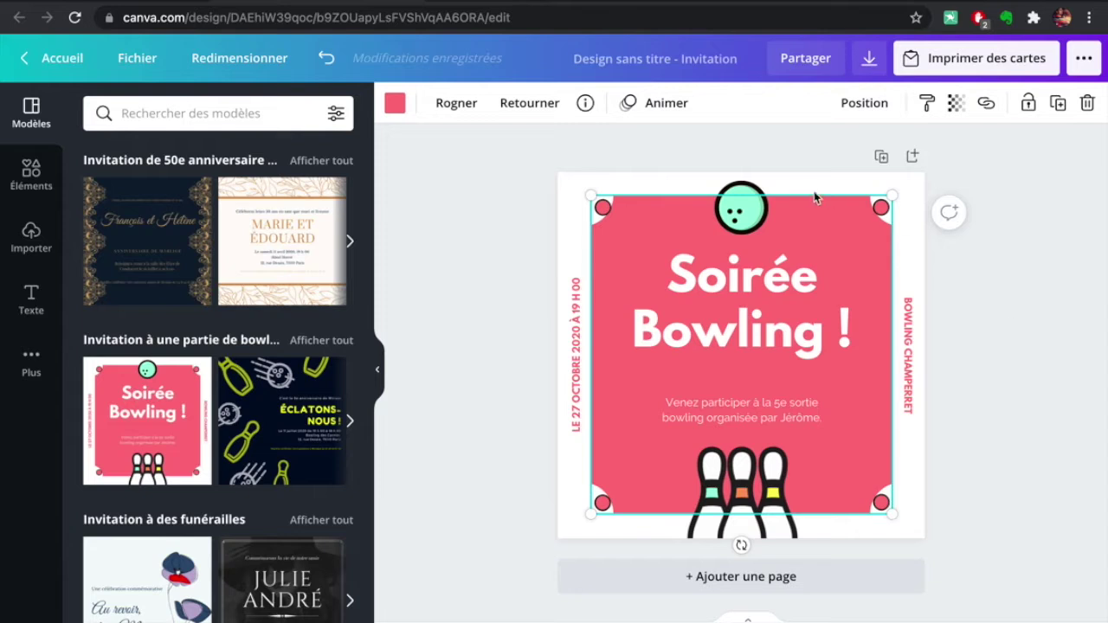
pyautogui.click(1023, 354)
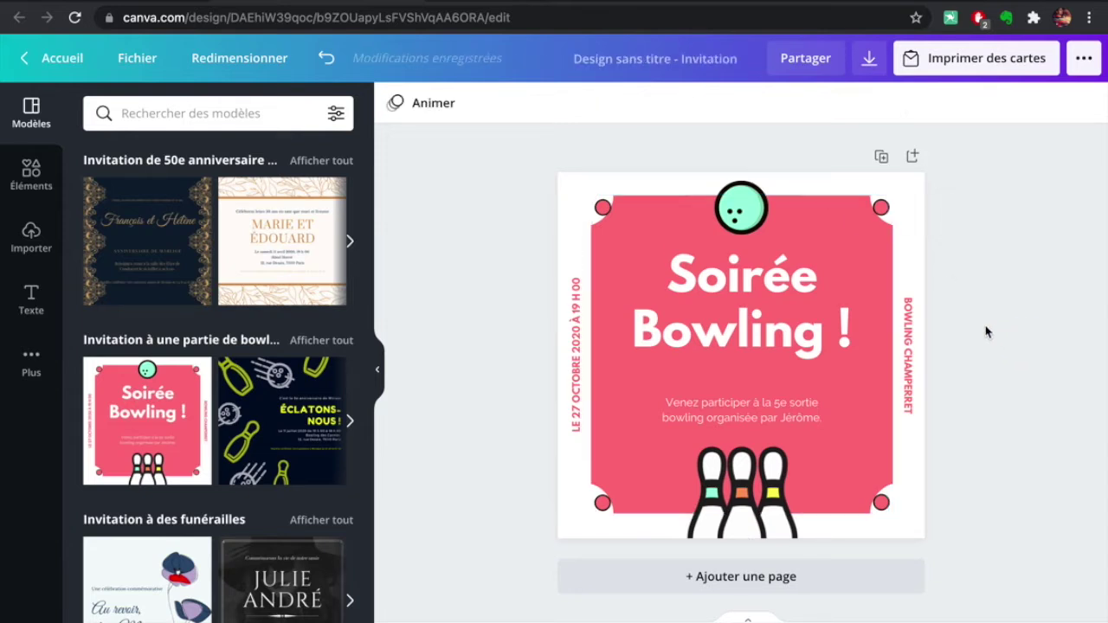
# Delete the green bowling ball graphic above the invitation title
pyautogui.click(742, 209)
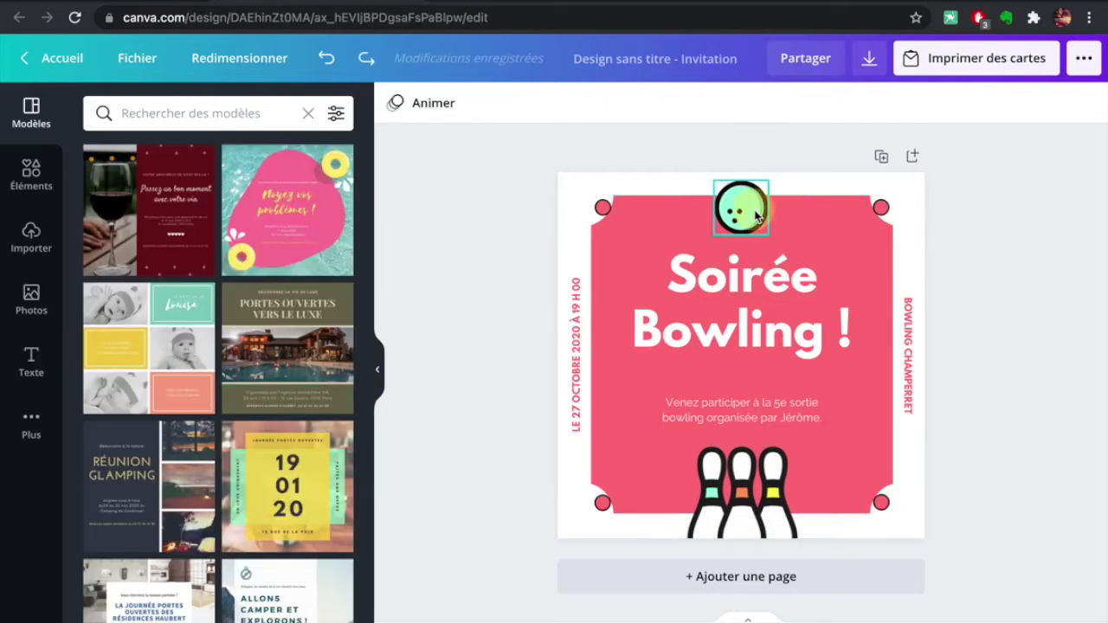
pyautogui.click(756, 217)
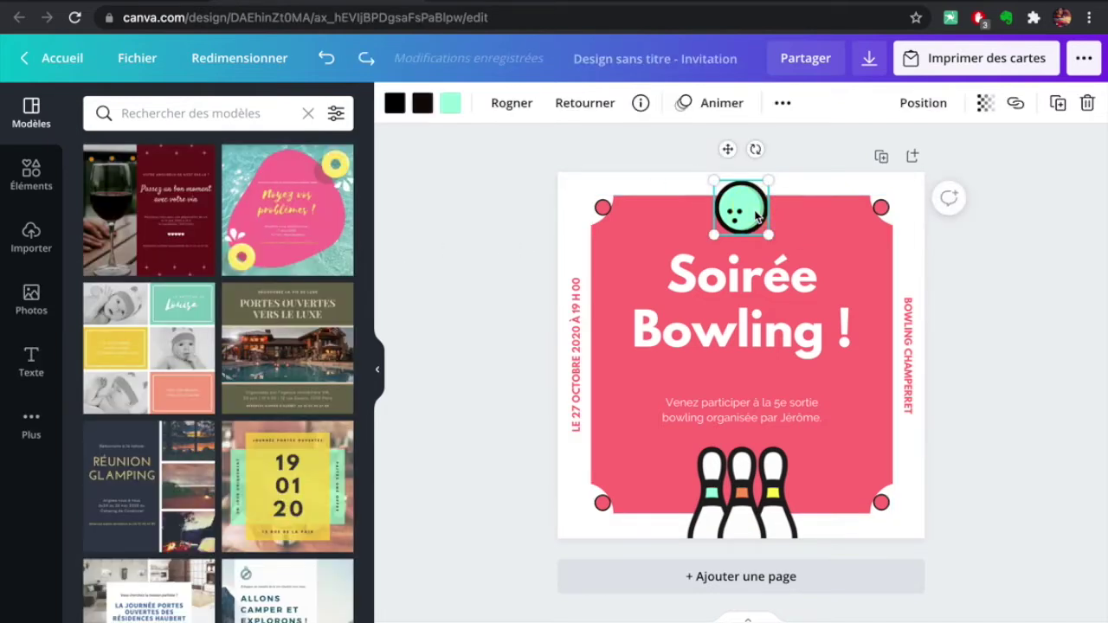
pyautogui.press('Delete')
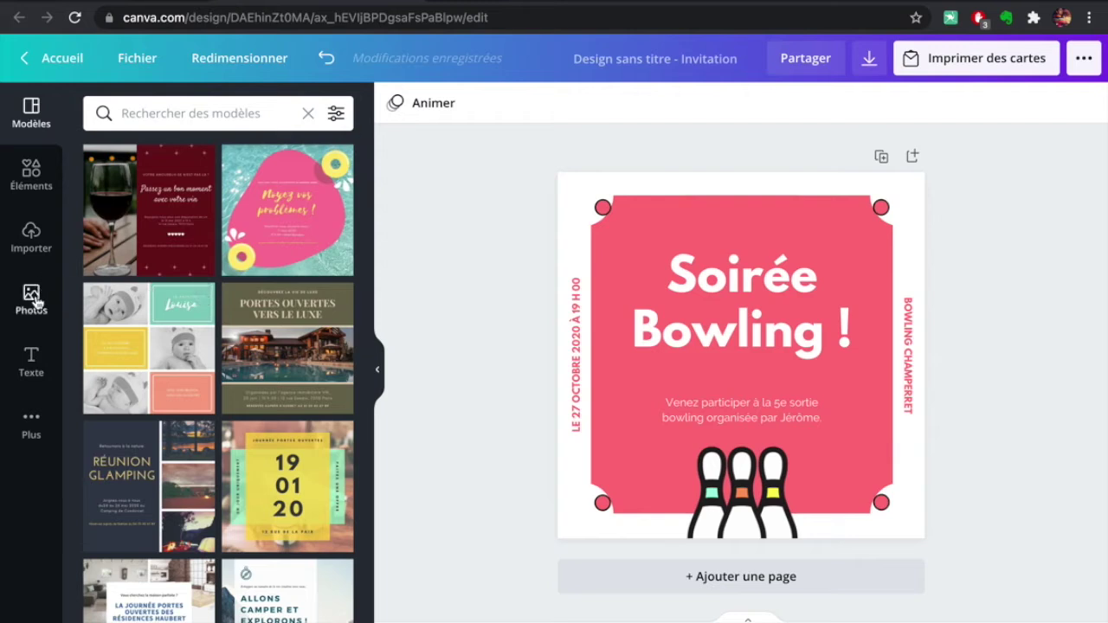
# Insert the uploaded maze logo with the teal background, shrink it and place it centred above the title where the bowling ball was
pyautogui.click(30, 240)
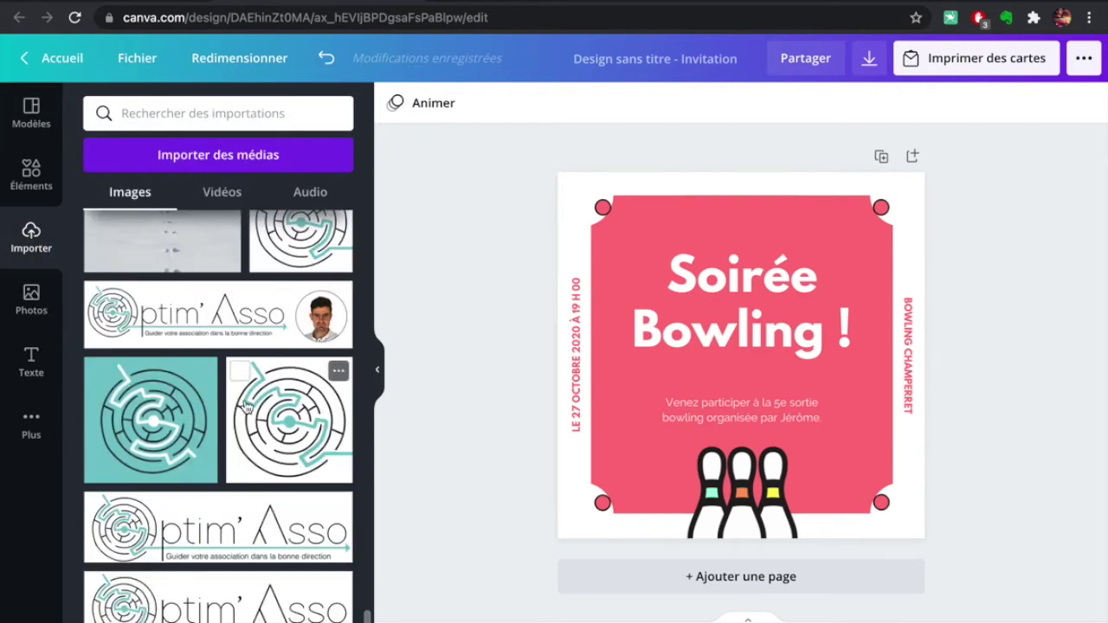
pyautogui.click(152, 433)
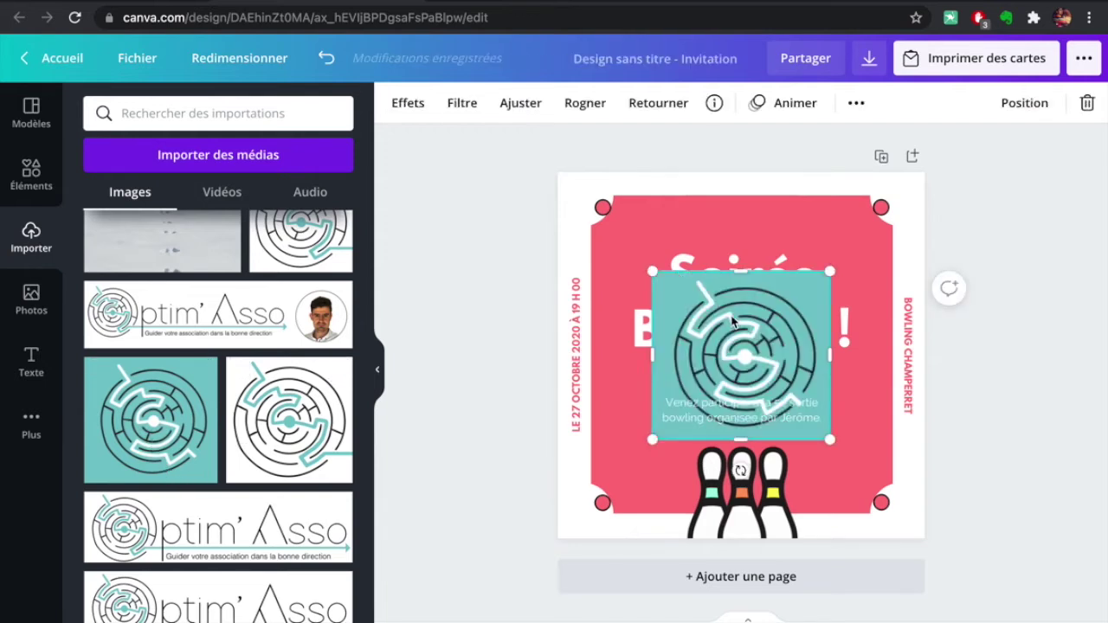
pyautogui.moveTo(654, 271); pyautogui.dragTo(791, 375)
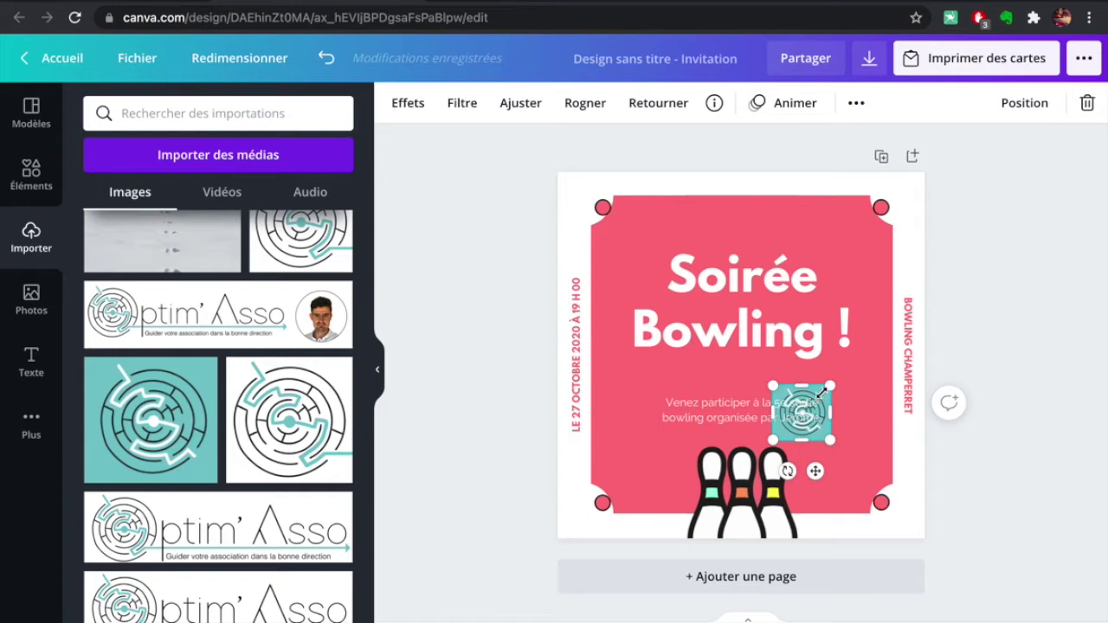
pyautogui.click(804, 437)
pyautogui.moveTo(805, 416)
pyautogui.mouseDown()
pyautogui.moveTo(795, 275)
pyautogui.moveTo(776, 252)
pyautogui.moveTo(864, 274)
pyautogui.moveTo(805, 246)
pyautogui.moveTo(801, 264)
pyautogui.moveTo(752, 217)
pyautogui.moveTo(741, 221)
pyautogui.mouseUp()
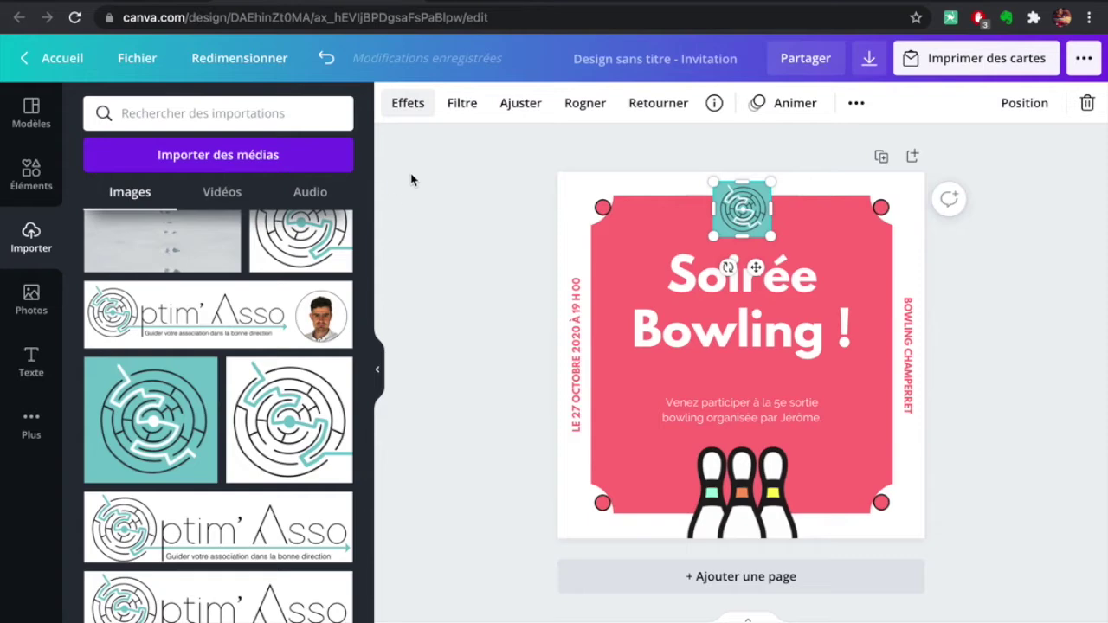
# Remove the teal background from the maze logo with the background removal effect
pyautogui.click(640, 251)
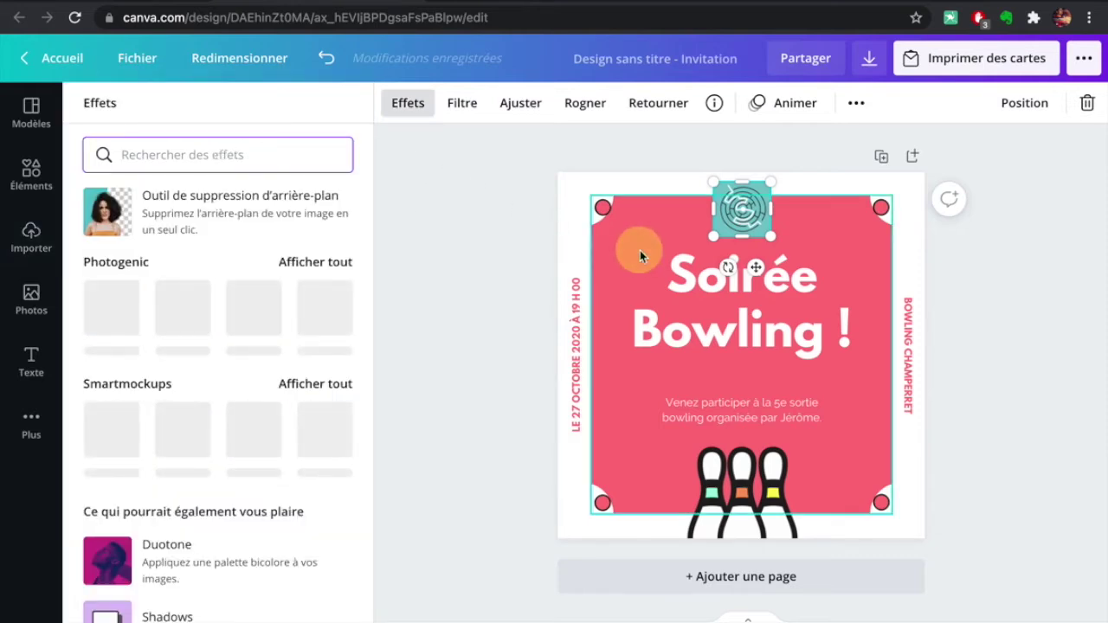
pyautogui.click(737, 221)
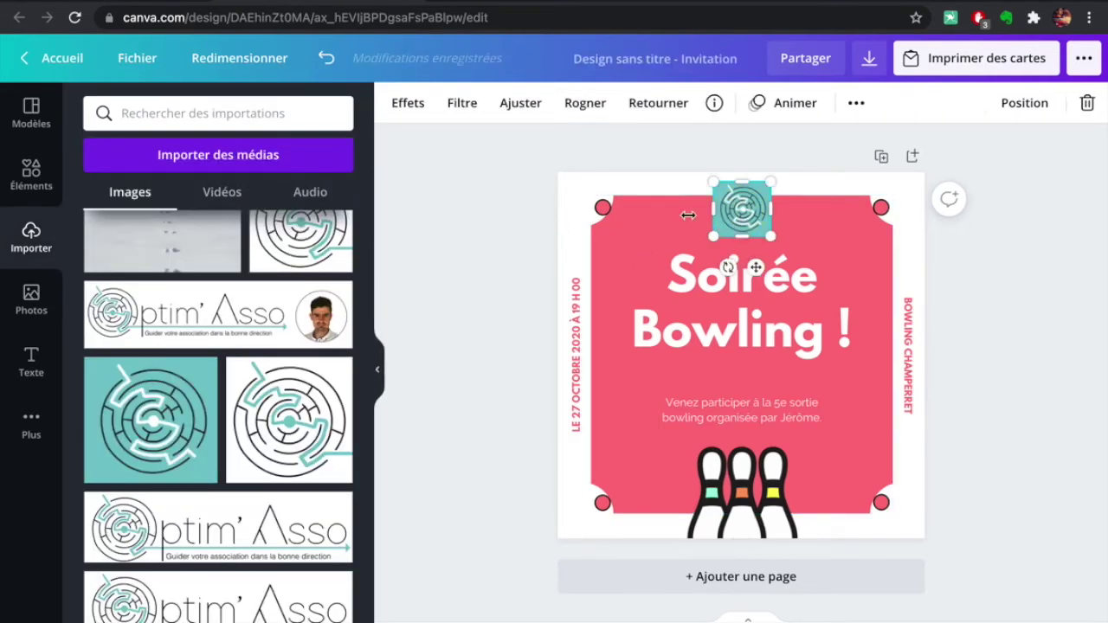
pyautogui.click(407, 103)
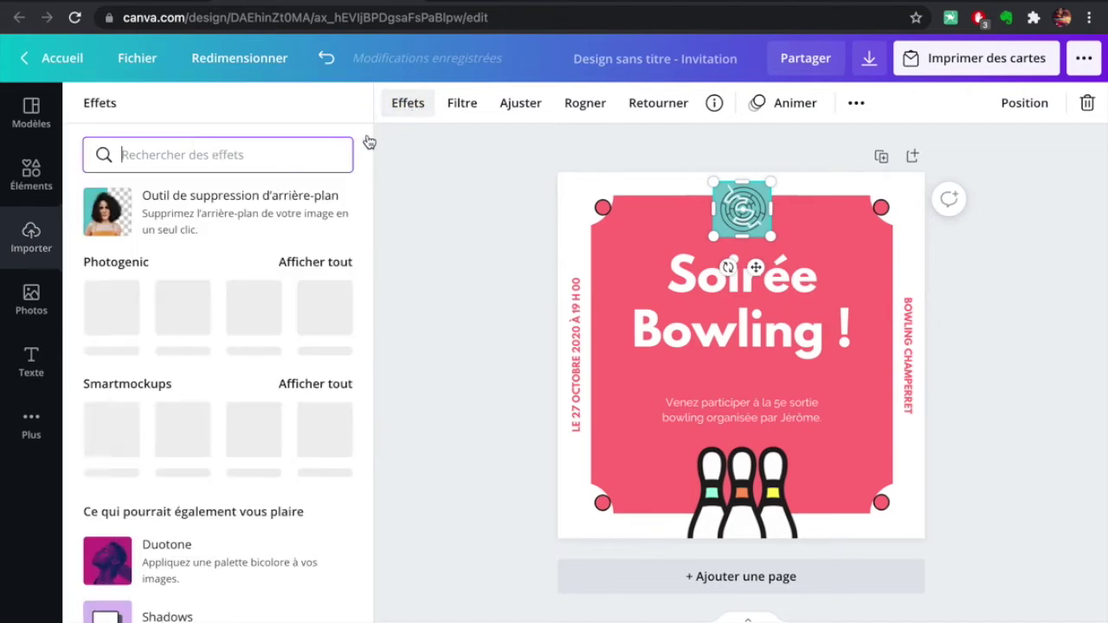
pyautogui.click(109, 218)
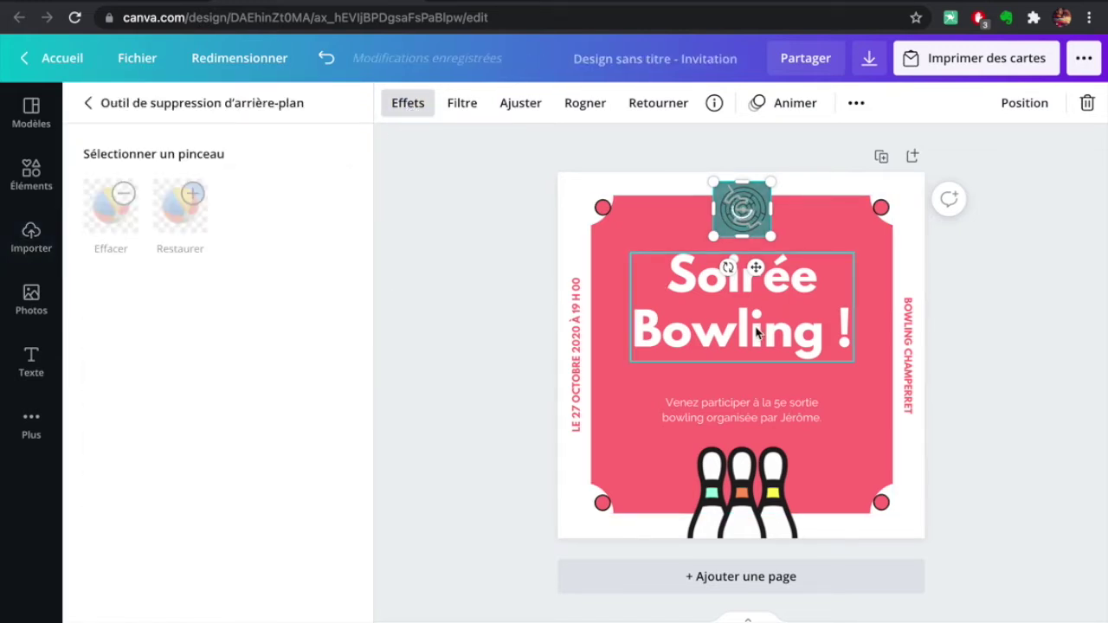
# Replace "Bowling !" in the title so that it reads "Soirée de Lancement!"
pyautogui.doubleClick(808, 326)
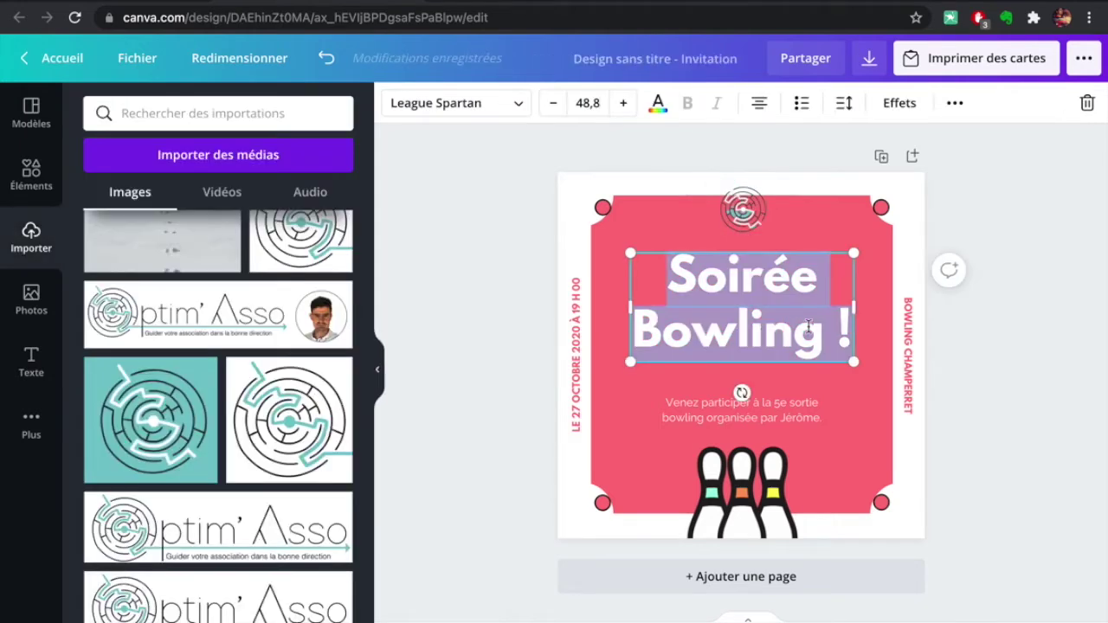
pyautogui.click(808, 325)
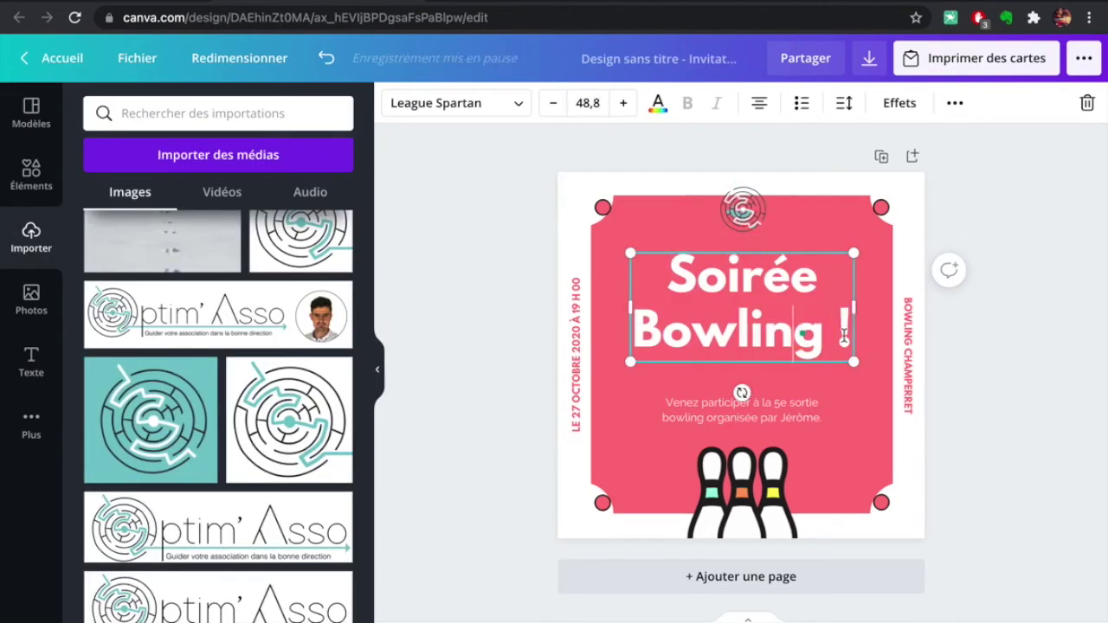
pyautogui.moveTo(848, 336); pyautogui.dragTo(688, 337)
pyautogui.press('BackSpace')
pyautogui.press('BackSpace')
pyautogui.press('BackSpace')
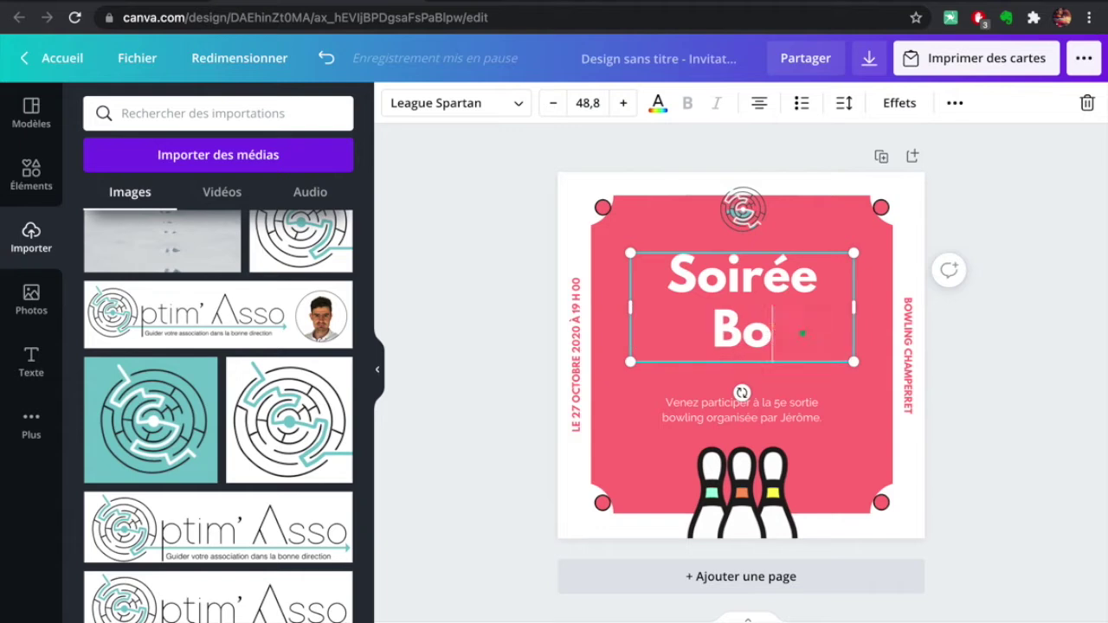
pyautogui.write('de')
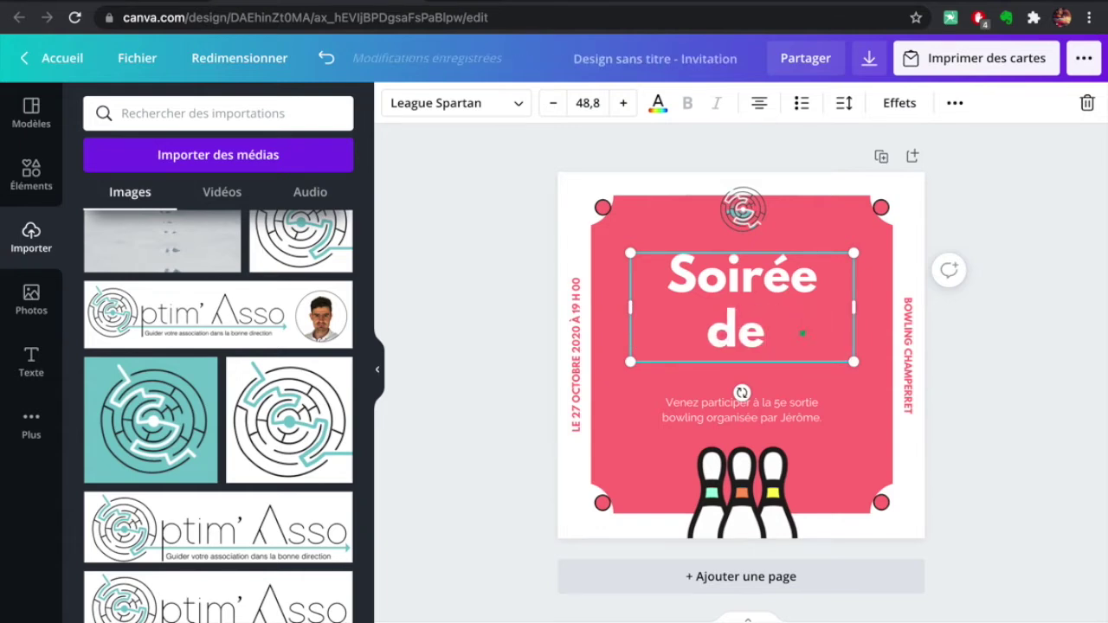
pyautogui.write(' Lancement')
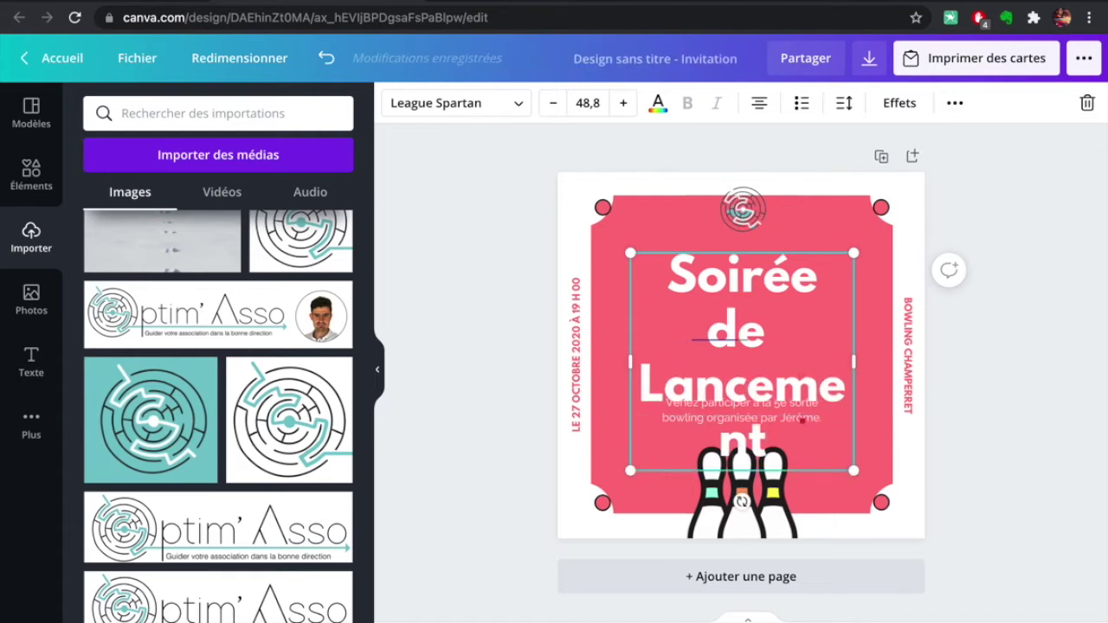
pyautogui.write('!')
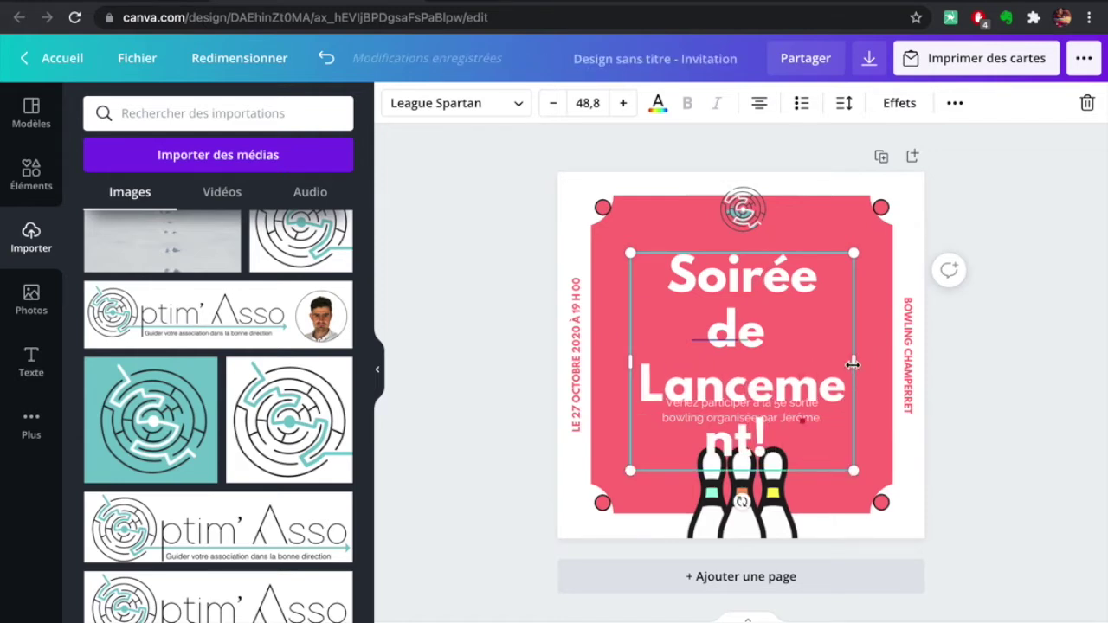
# Widen the title text box on both sides to fit "Lancement!" on one line and shift it slightly up
pyautogui.moveTo(899, 365); pyautogui.dragTo(901, 365)
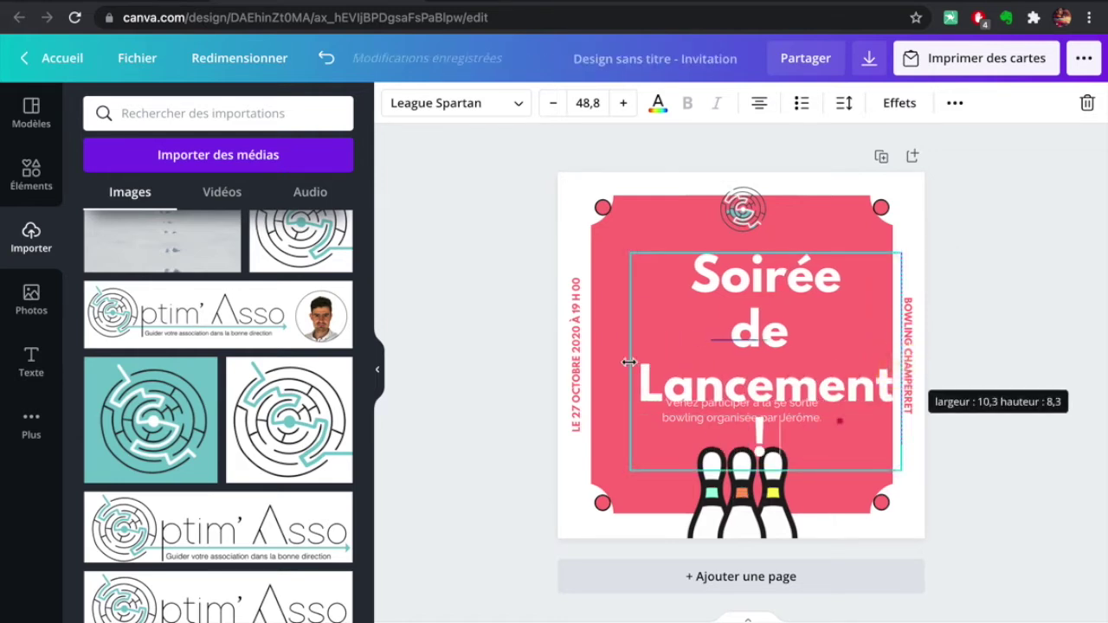
pyautogui.moveTo(629, 362); pyautogui.dragTo(590, 367)
pyautogui.moveTo(697, 252); pyautogui.dragTo(699, 238)
pyautogui.click(975, 458)
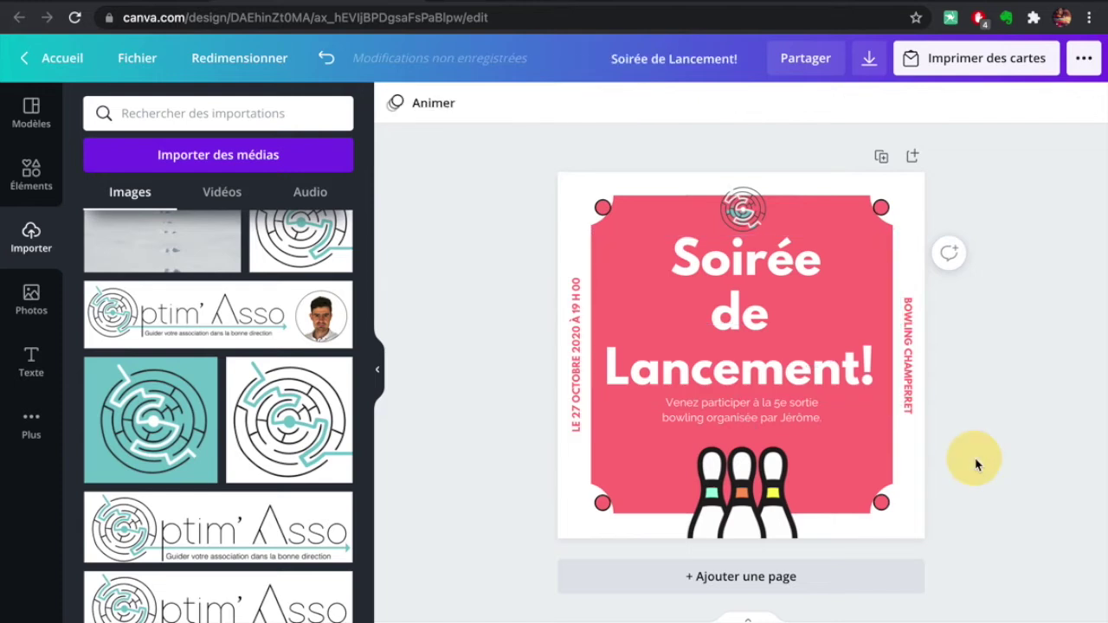
# Replace the small text under the title with "Venez rejoindre l'aventure associatif" and move it slightly down
pyautogui.click(803, 410)
pyautogui.click(796, 413)
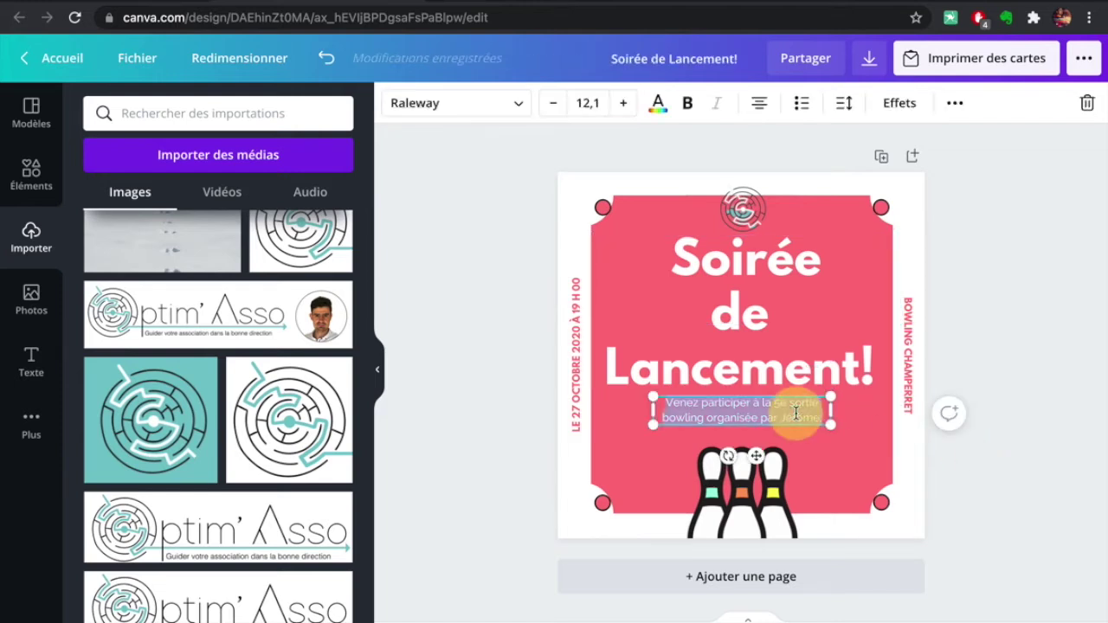
pyautogui.write('Venez r')
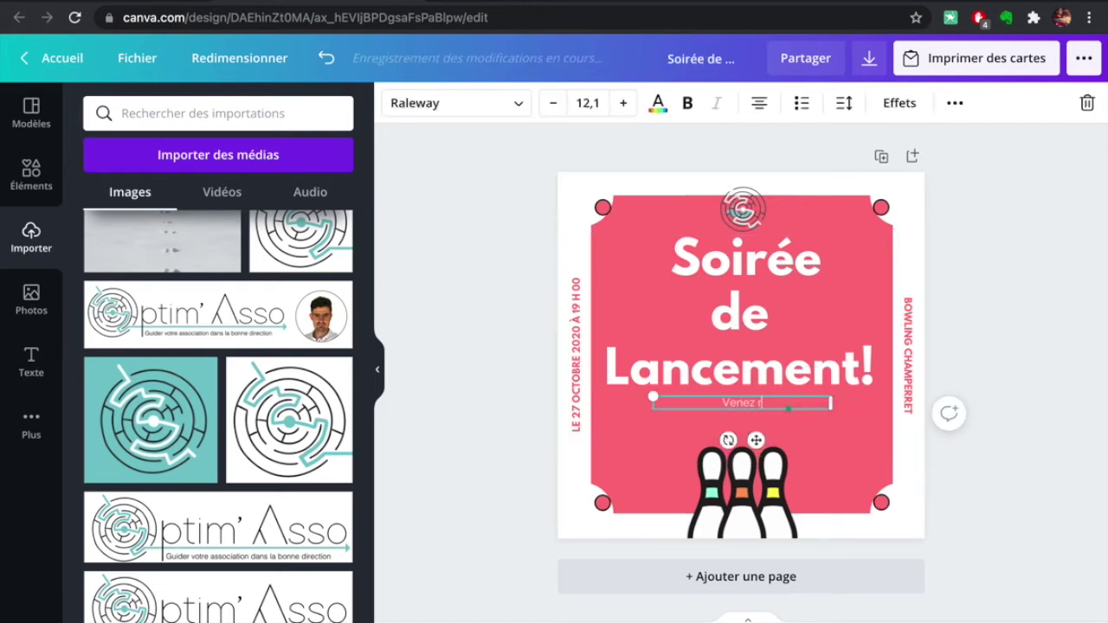
pyautogui.write('ejoindre l')
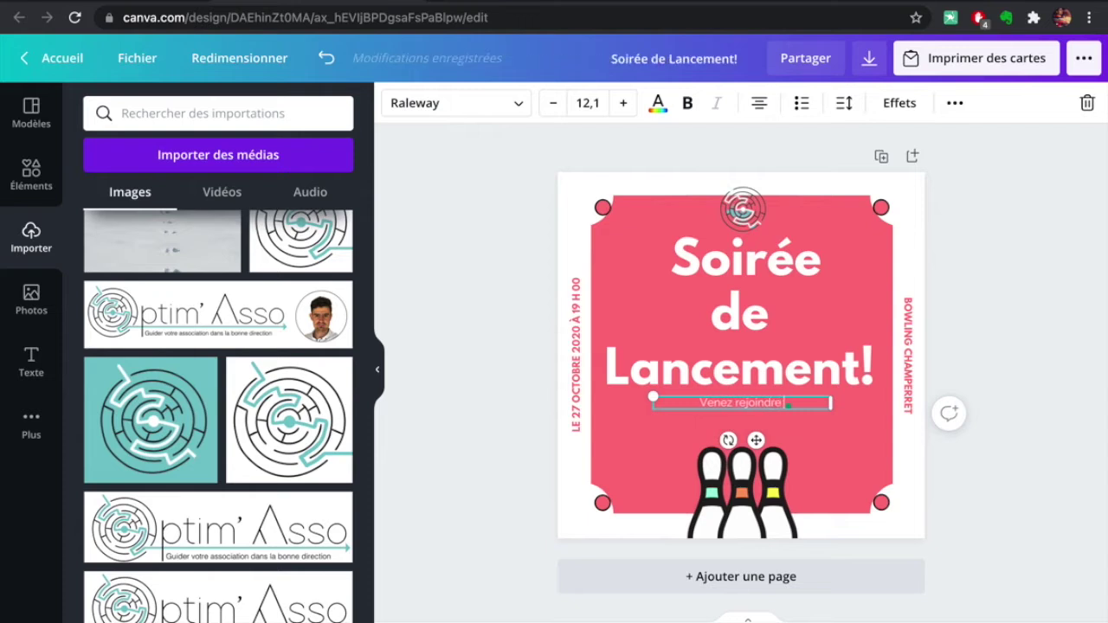
pyautogui.write("'ave")
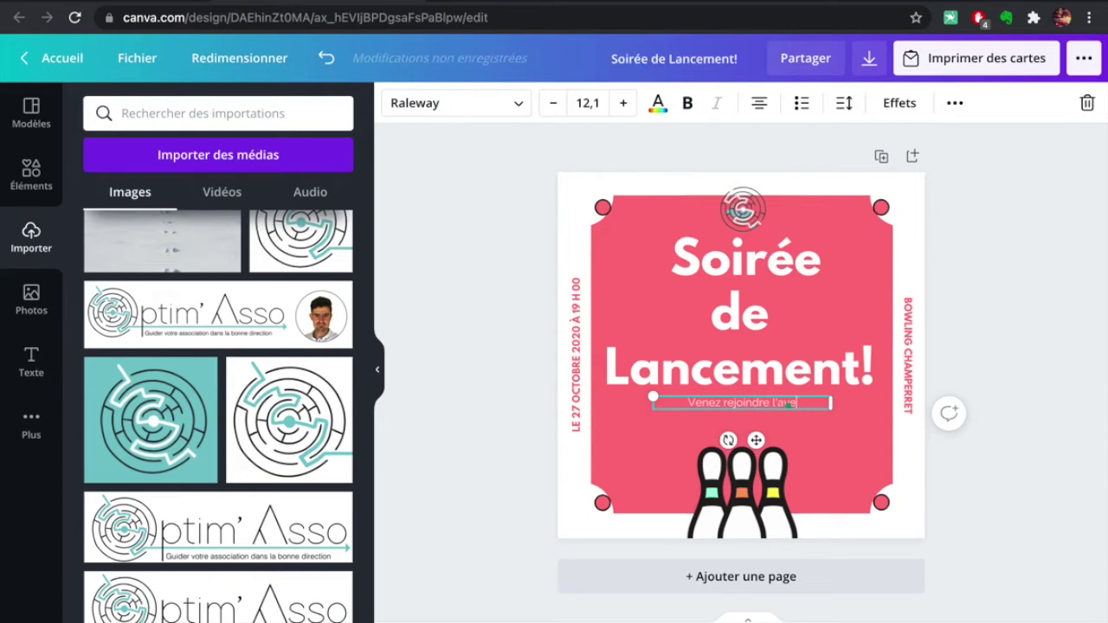
pyautogui.write('nture as')
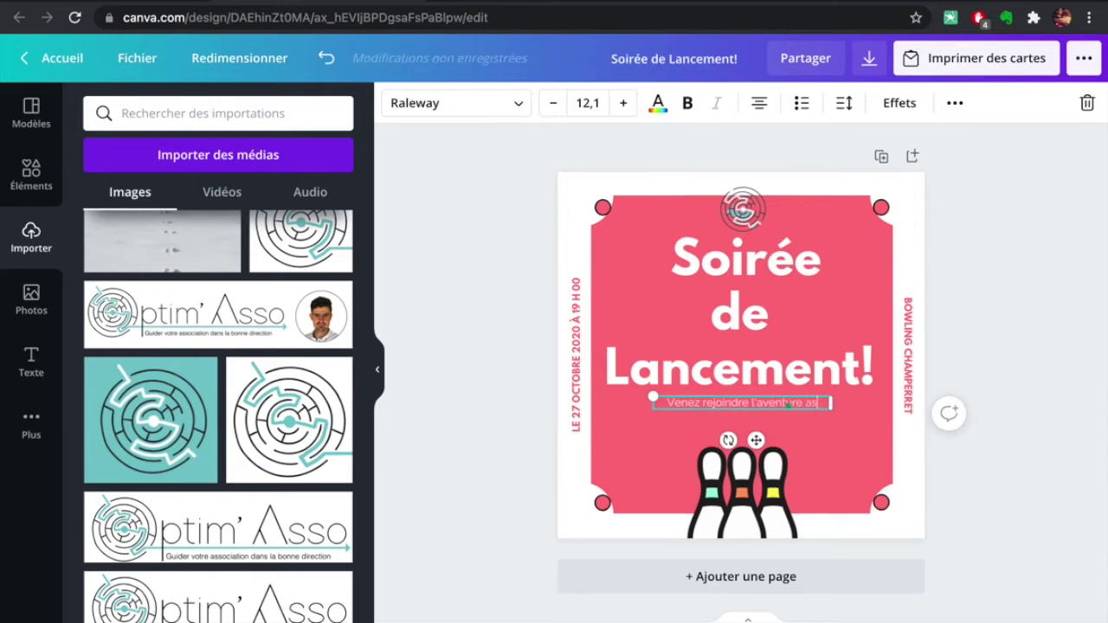
pyautogui.write('sociatif')
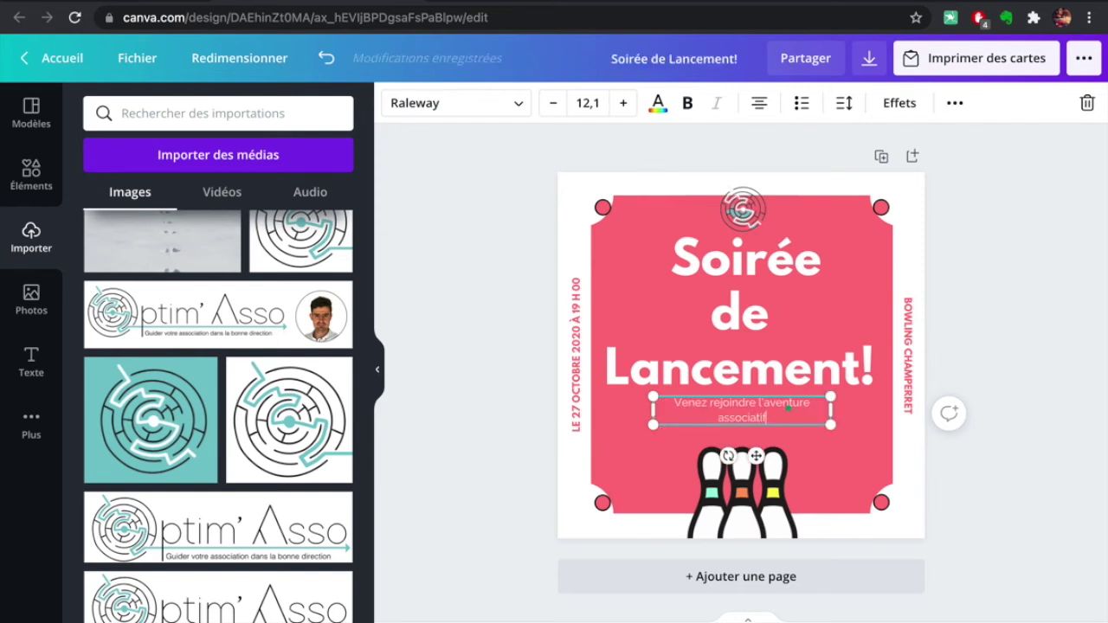
pyautogui.moveTo(807, 426); pyautogui.dragTo(809, 437)
pyautogui.click(952, 428)
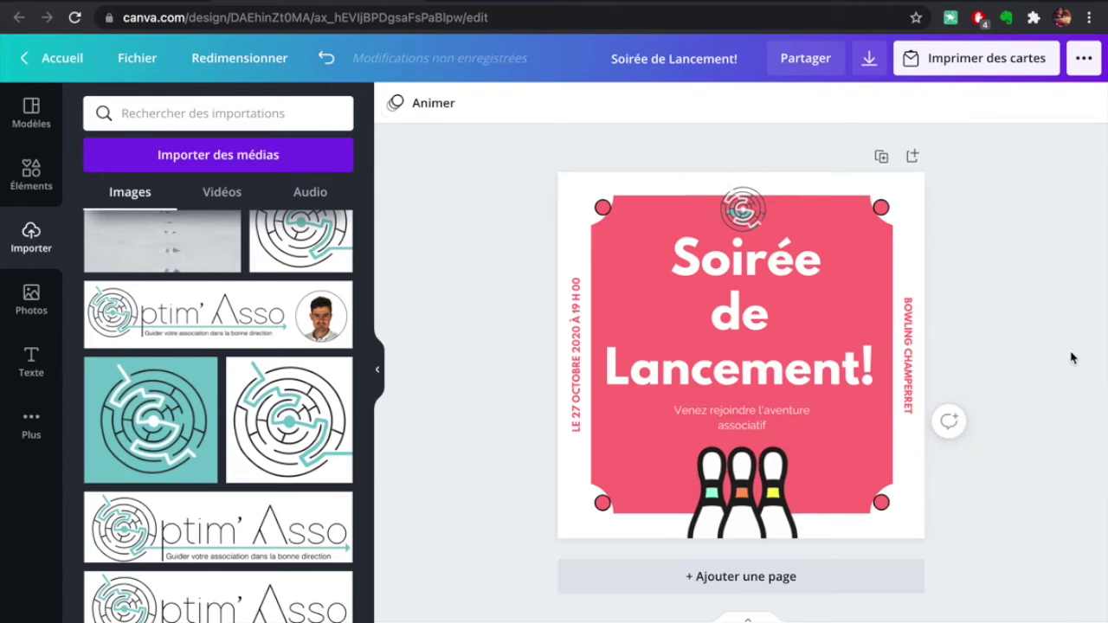
# Replace the vertical text "BOWLING CHAMPERRET" with "OPTIM'ASSO"
pyautogui.doubleClick(907, 359)
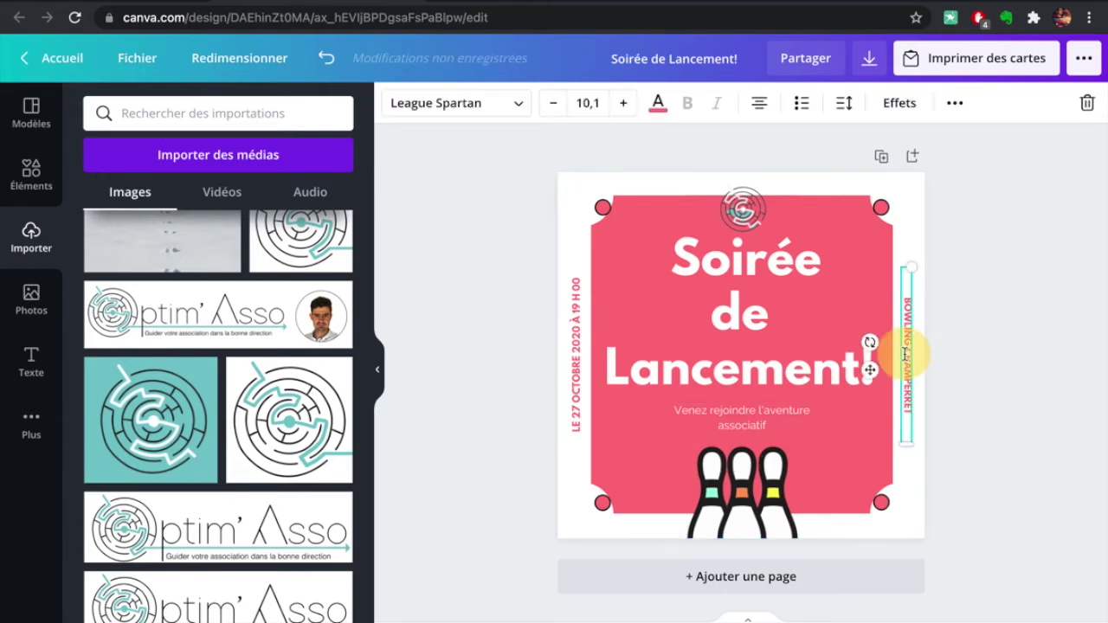
pyautogui.write('OPTIM')
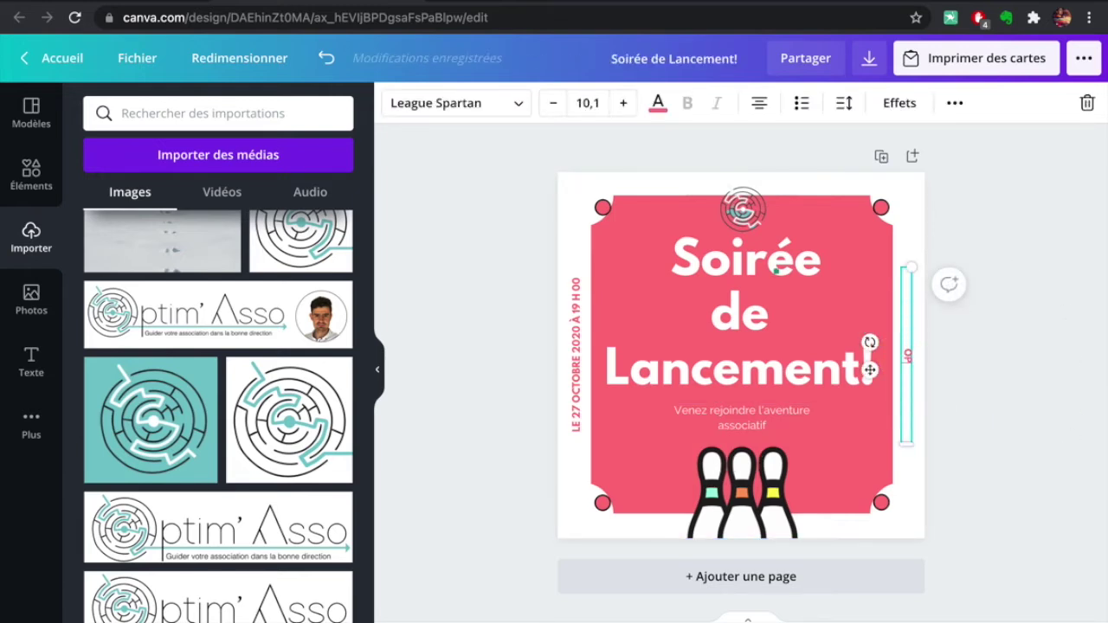
pyautogui.write("'ASSO")
# Change the year in the vertical date text to 2021
pyautogui.click(576, 381)
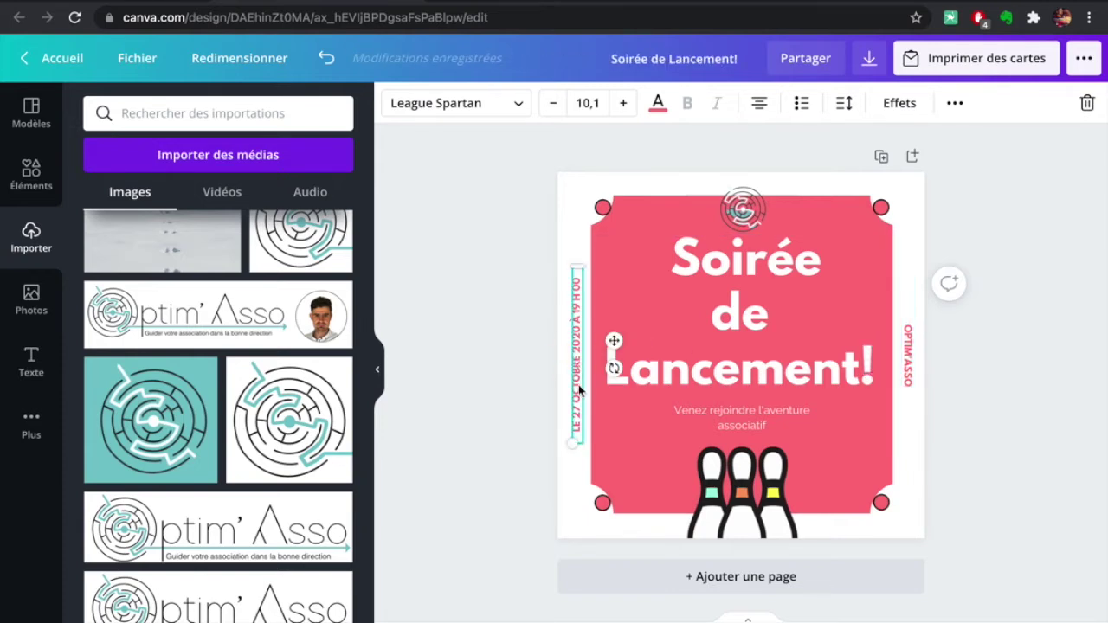
pyautogui.doubleClick(581, 326)
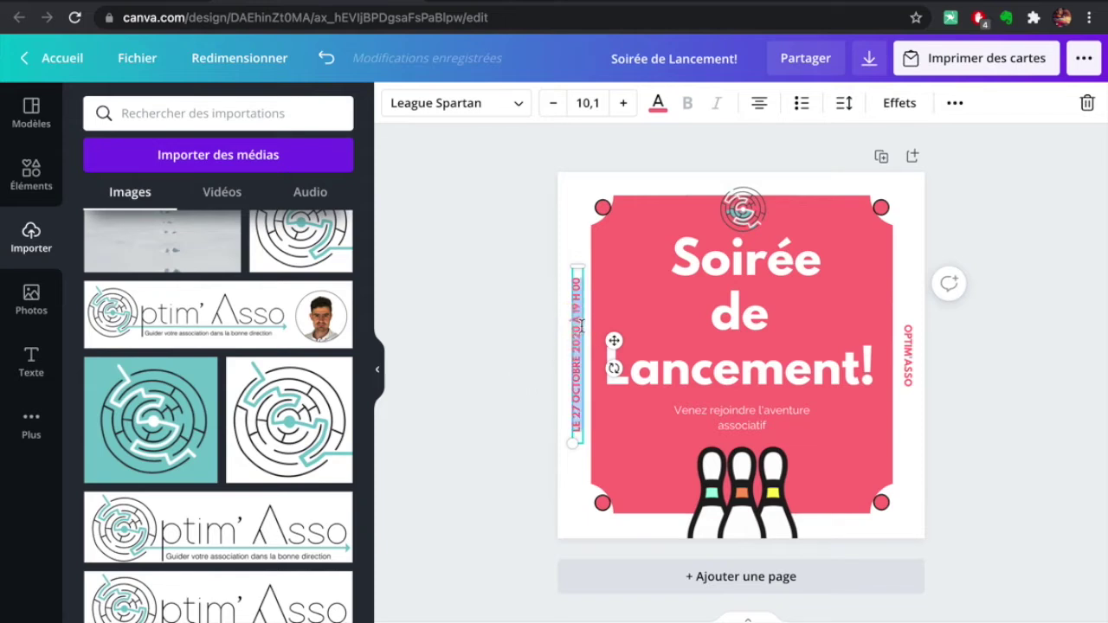
pyautogui.click(580, 327)
pyautogui.press('BackSpace')
pyautogui.press('BackSpace')
pyautogui.write('21')
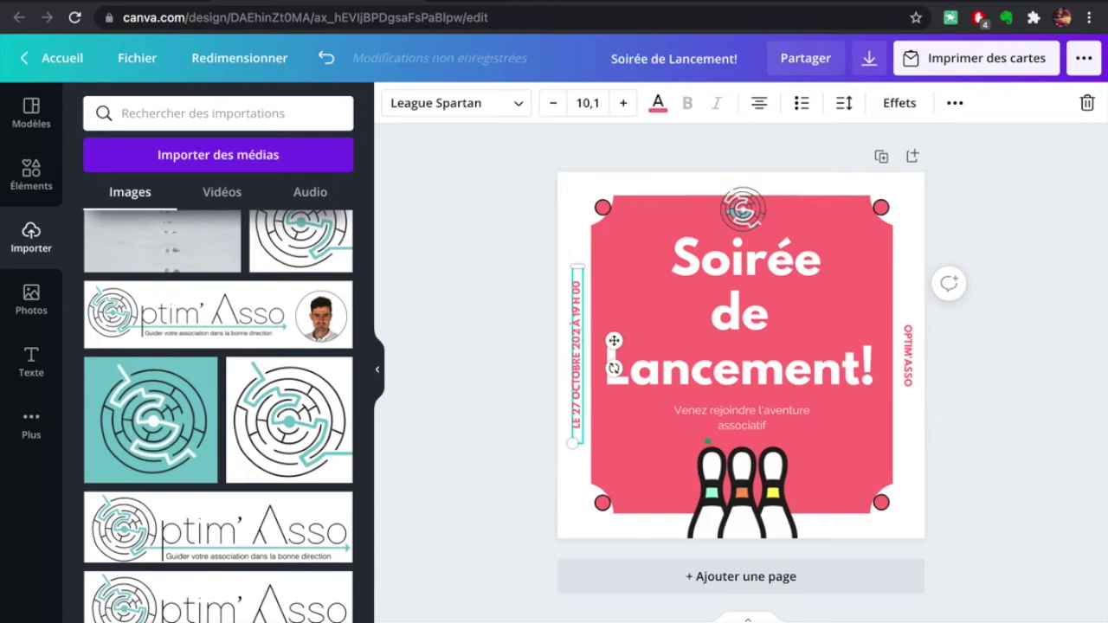
pyautogui.click(478, 397)
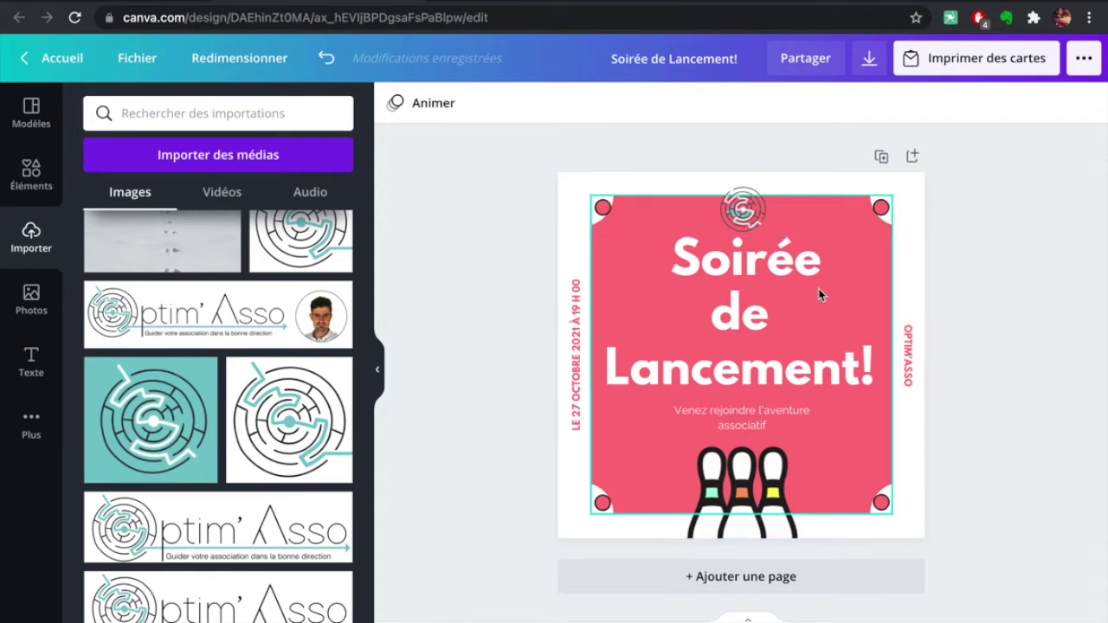
# Delete the three bowling pins from the lower part of the invitation
pyautogui.click(749, 537)
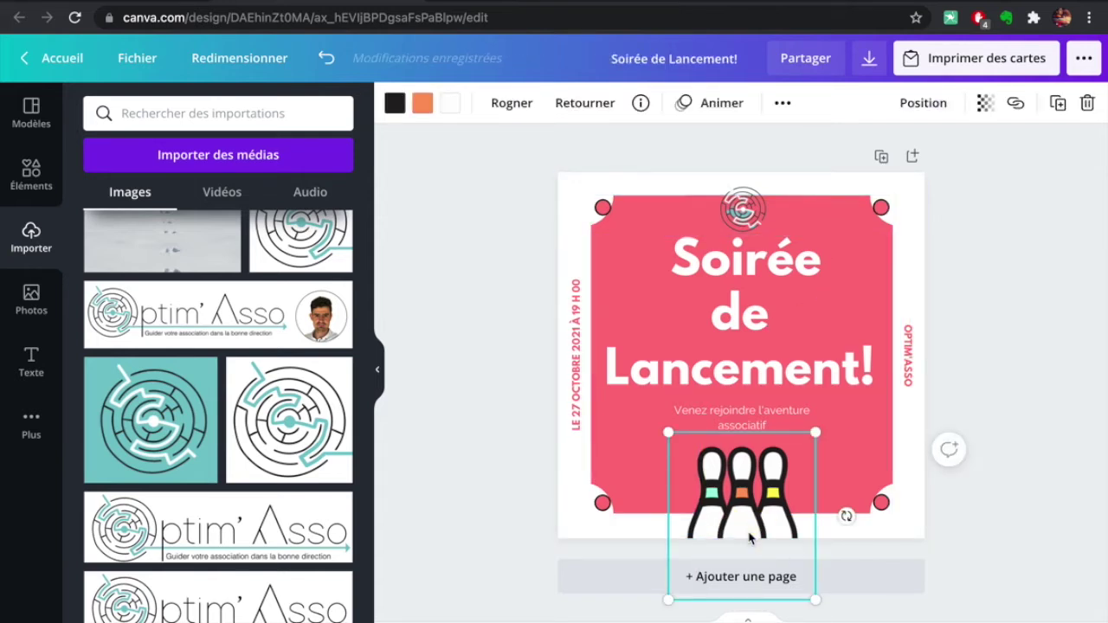
pyautogui.press('Delete')
pyautogui.click(772, 525)
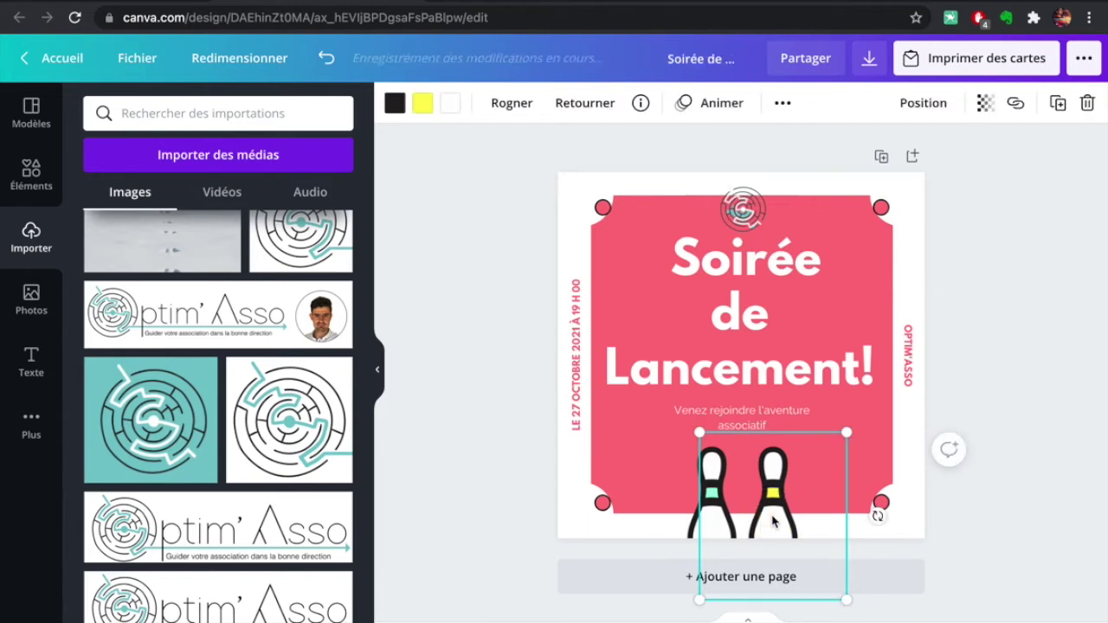
pyautogui.press('Delete')
pyautogui.click(718, 526)
pyautogui.press('Delete')
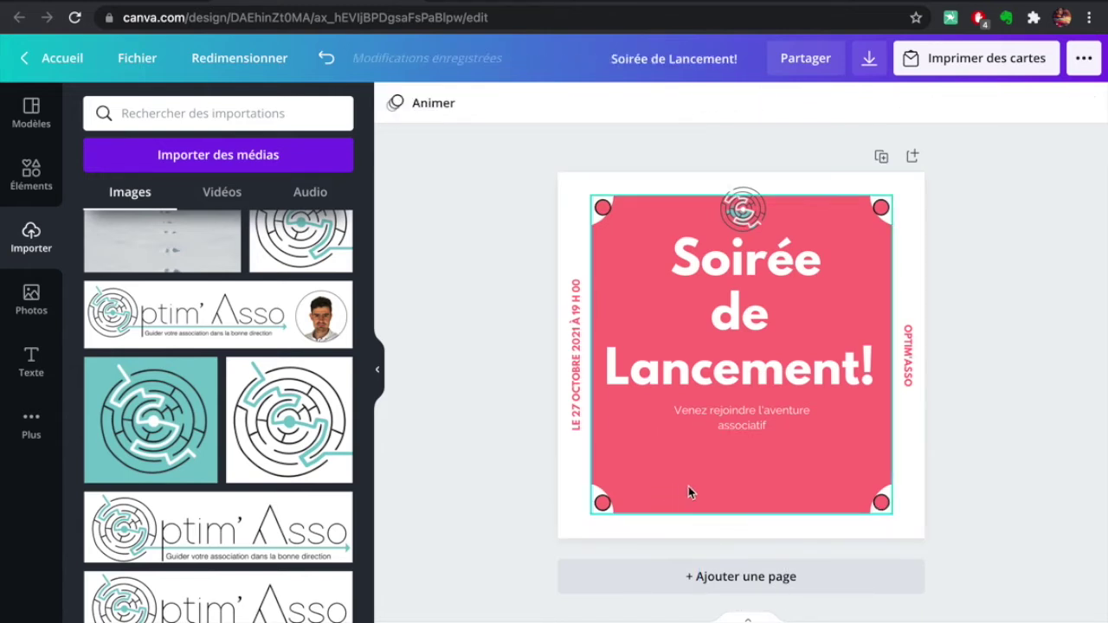
# Recolor the large pink panel behind the title with the turquoise from the Optim'Asso logo colors
pyautogui.click(620, 449)
pyautogui.click(395, 105)
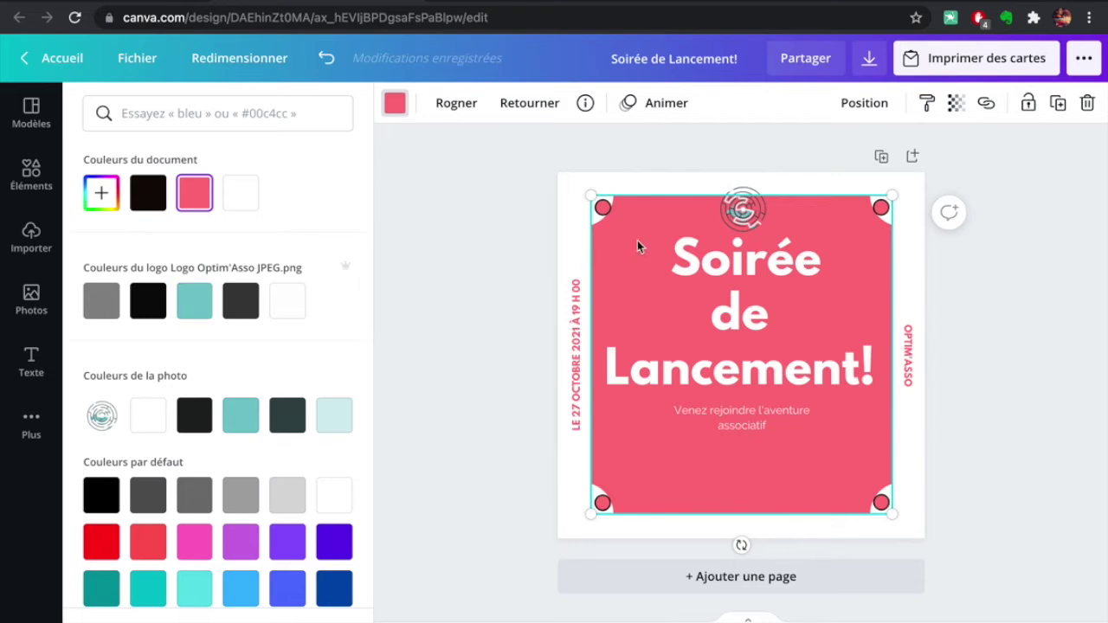
pyautogui.click(194, 308)
pyautogui.click(428, 351)
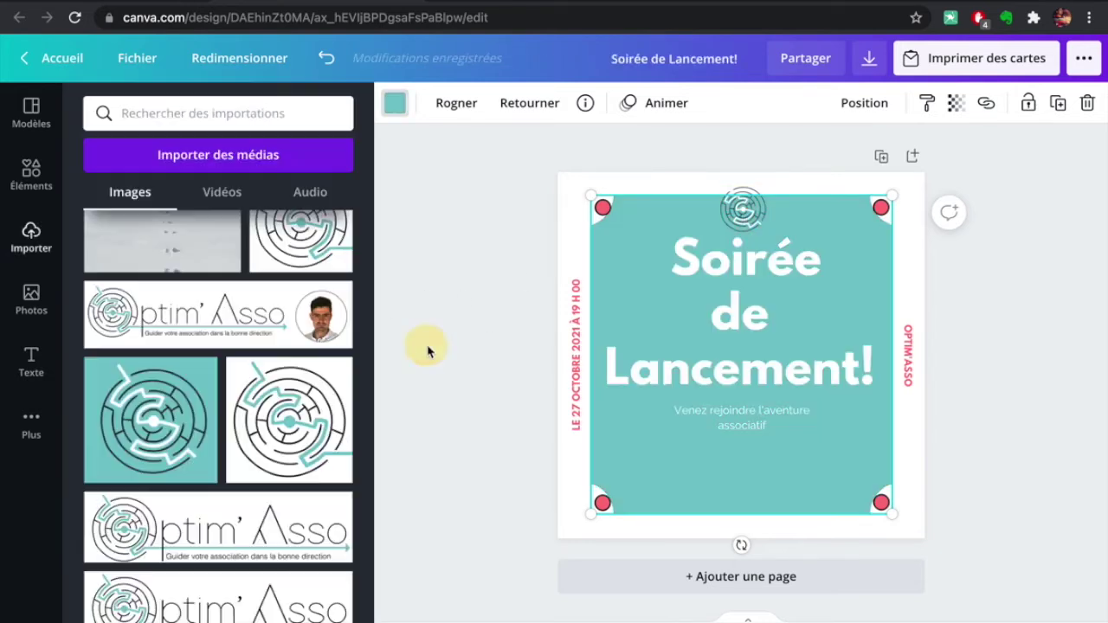
pyautogui.click(745, 210)
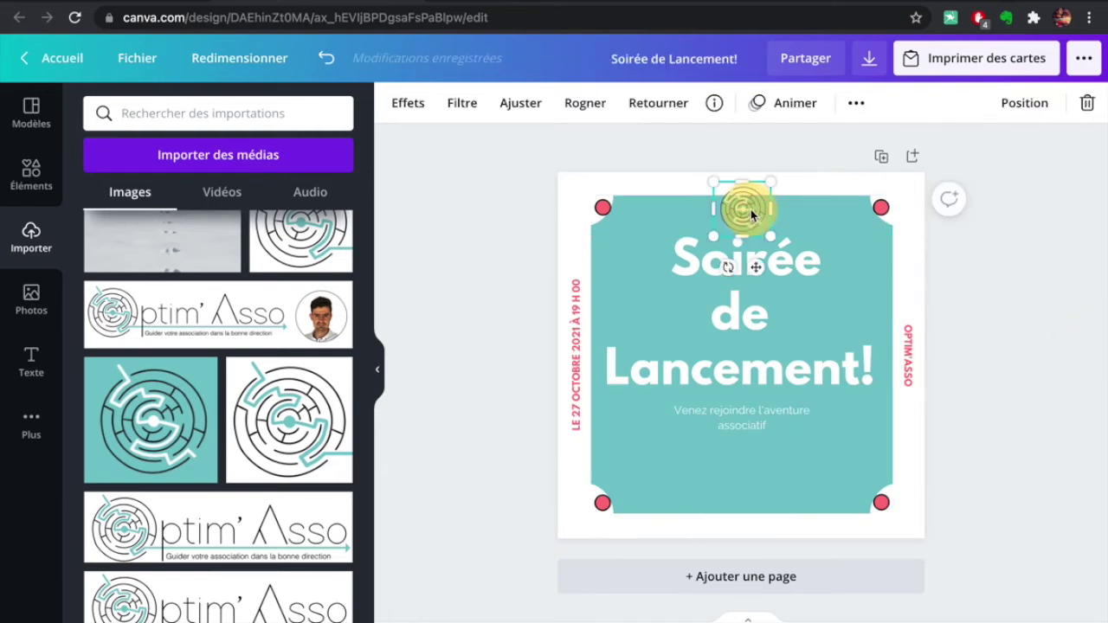
pyautogui.click(1064, 311)
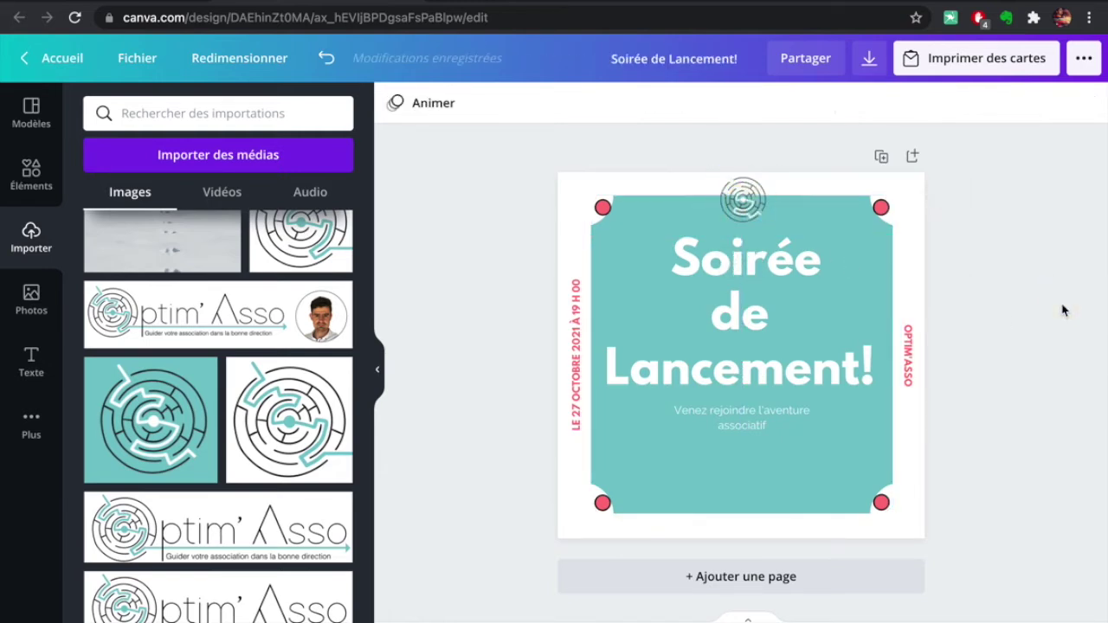
pyautogui.moveTo(743, 198)
pyautogui.mouseDown()
pyautogui.moveTo(748, 219)
pyautogui.moveTo(746, 209)
pyautogui.mouseUp()
pyautogui.click(1070, 397)
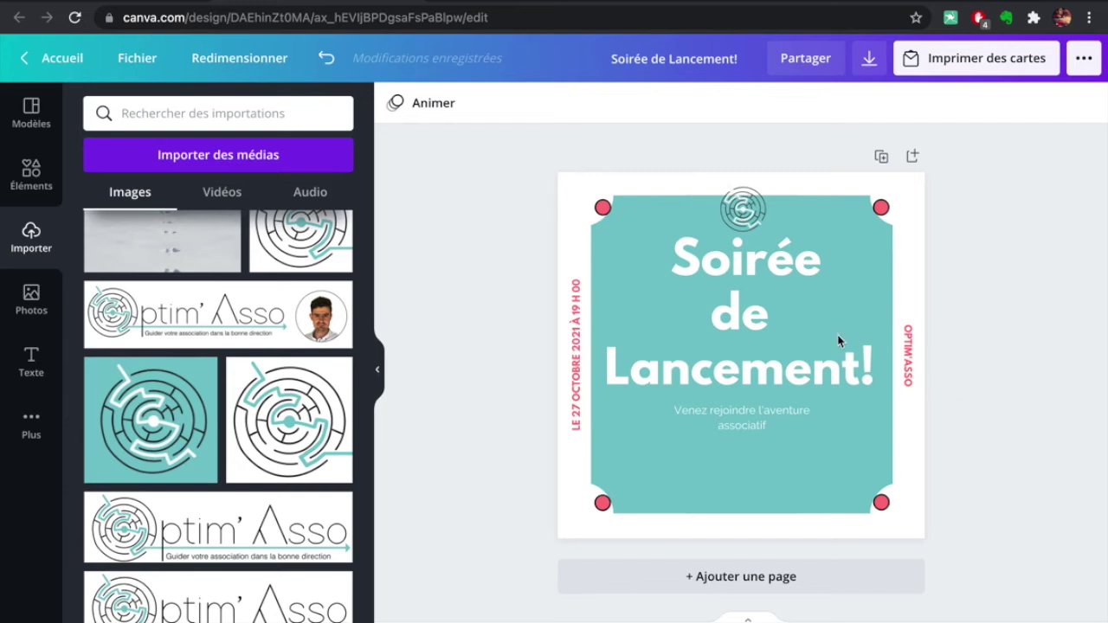
# Move the title and the small text beneath it slightly down
pyautogui.click(766, 379)
pyautogui.click(721, 426)
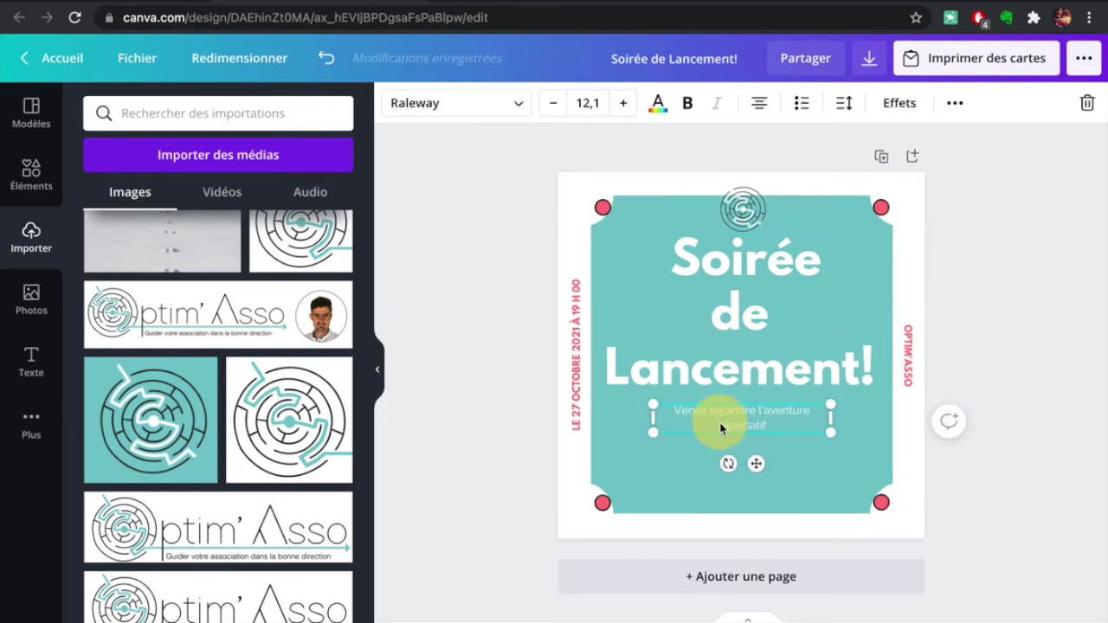
pyautogui.moveTo(730, 370); pyautogui.dragTo(732, 376)
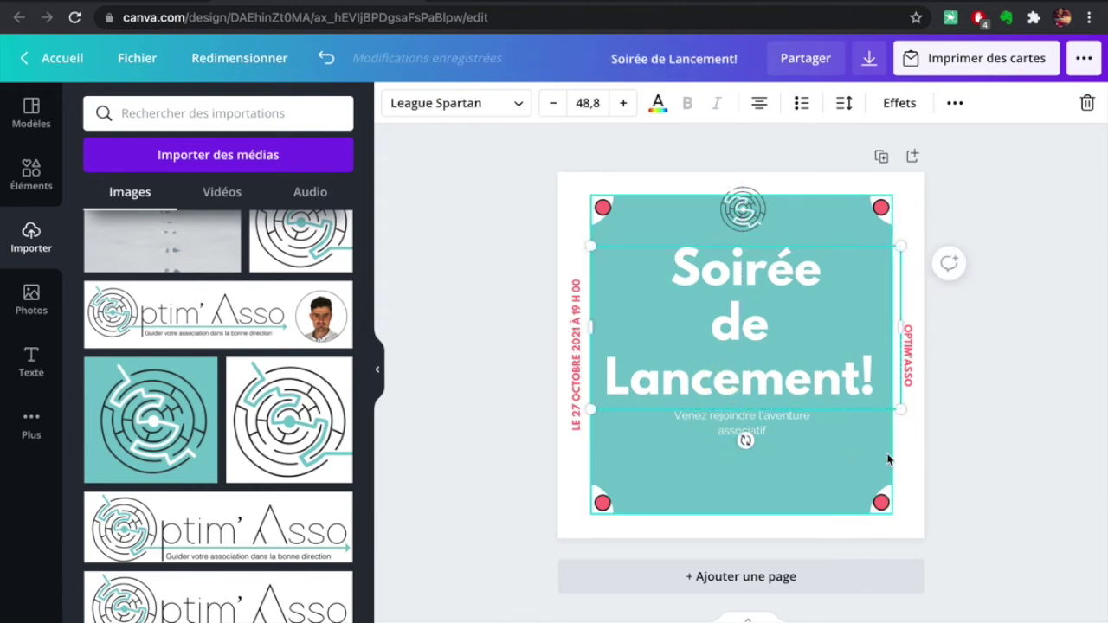
pyautogui.click(1020, 396)
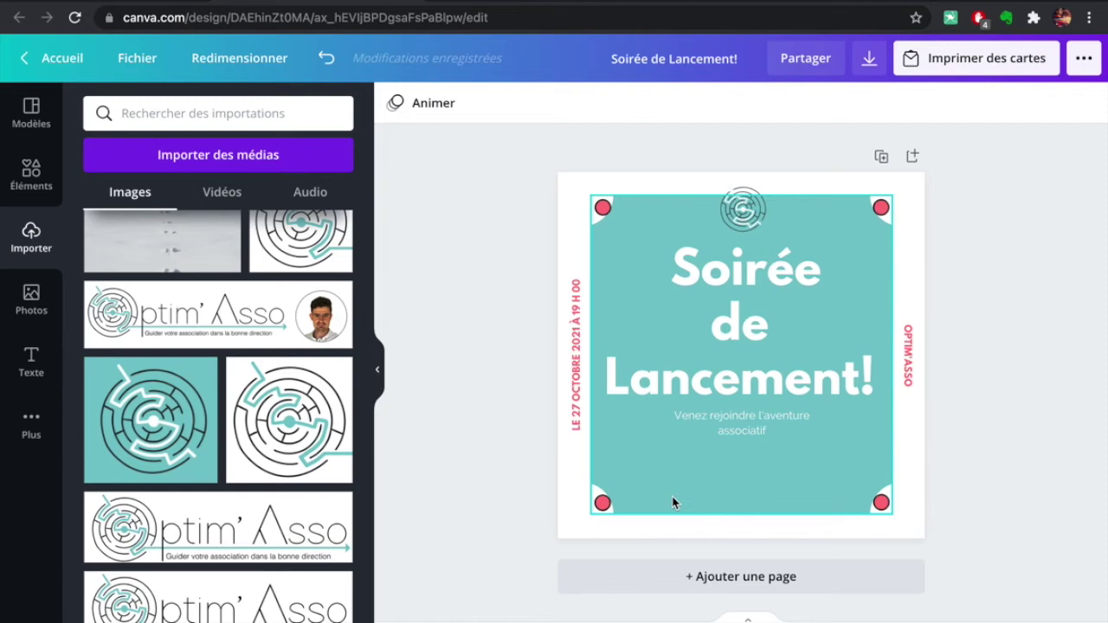
# Recolor both vertical texts, "OPTIM'ASSO" and the date, with the turquoise from the logo colors
pyautogui.click(907, 363)
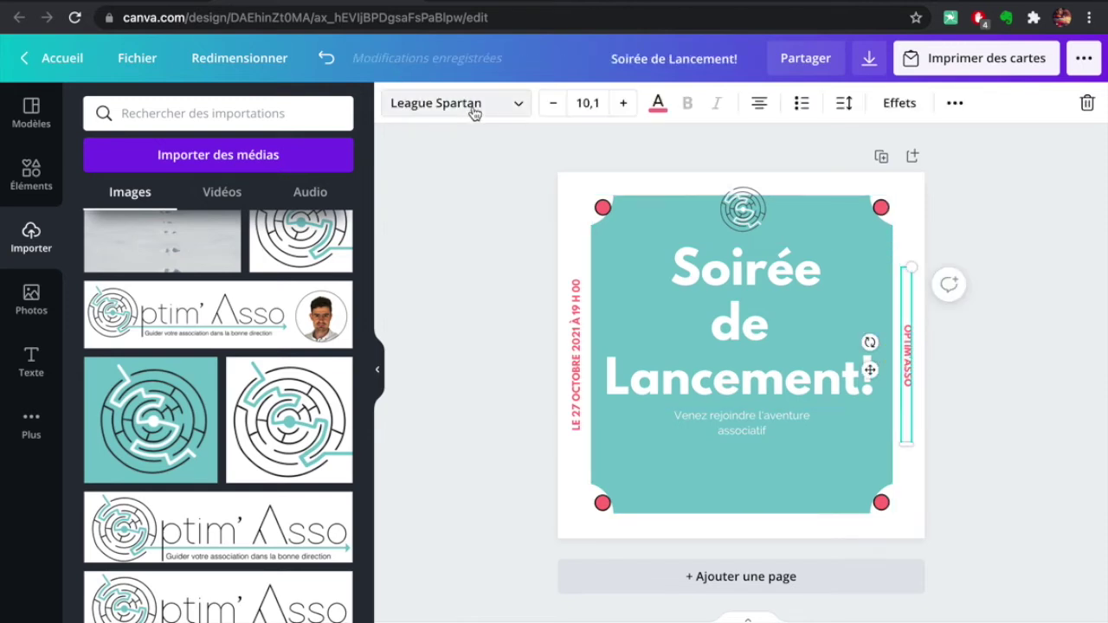
pyautogui.click(658, 106)
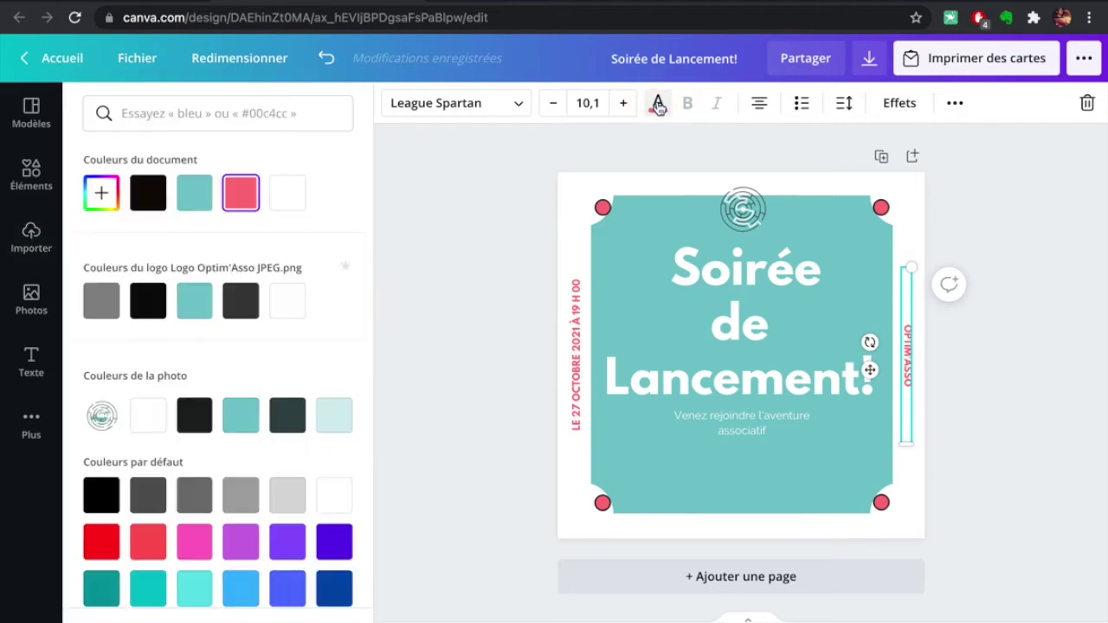
pyautogui.click(197, 301)
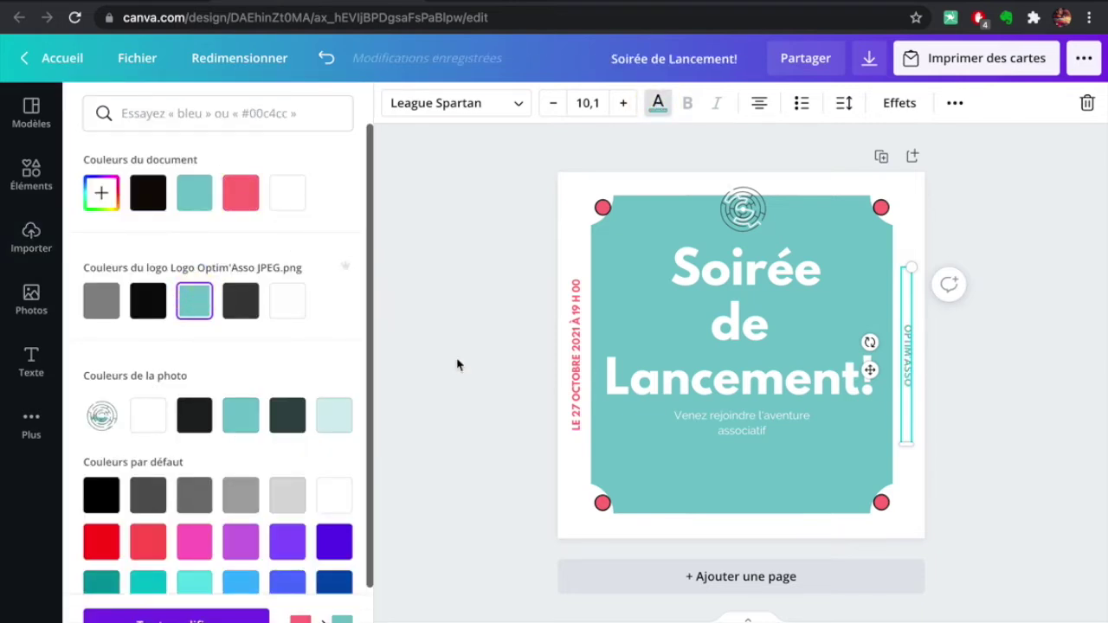
pyautogui.click(573, 385)
pyautogui.click(195, 302)
pyautogui.click(483, 364)
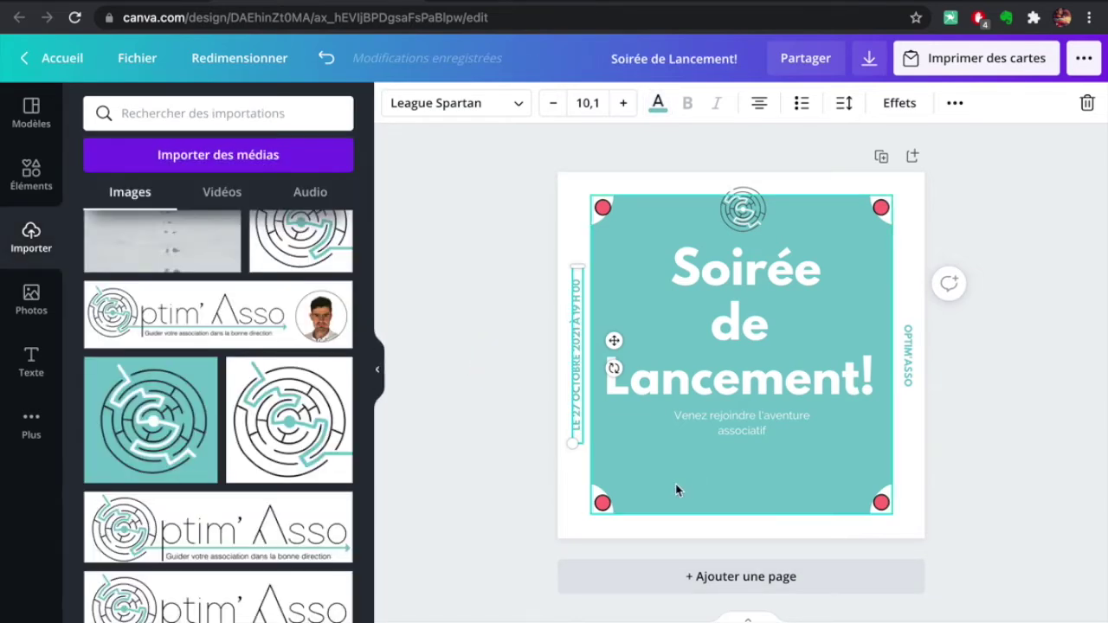
# Duplicate the small text near the panel's lower edge and replace the copy's wording with the event's street address
pyautogui.click(730, 428)
pyautogui.moveTo(737, 451); pyautogui.dragTo(722, 516)
pyautogui.doubleClick(741, 506)
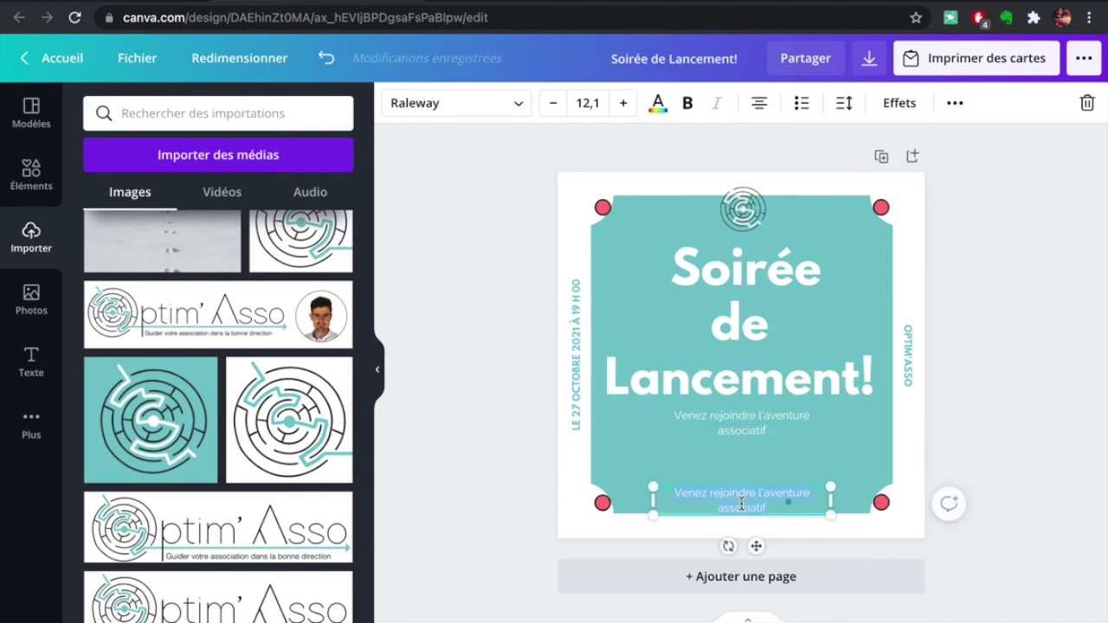
pyautogui.press('BackSpace')
pyautogui.write('1')
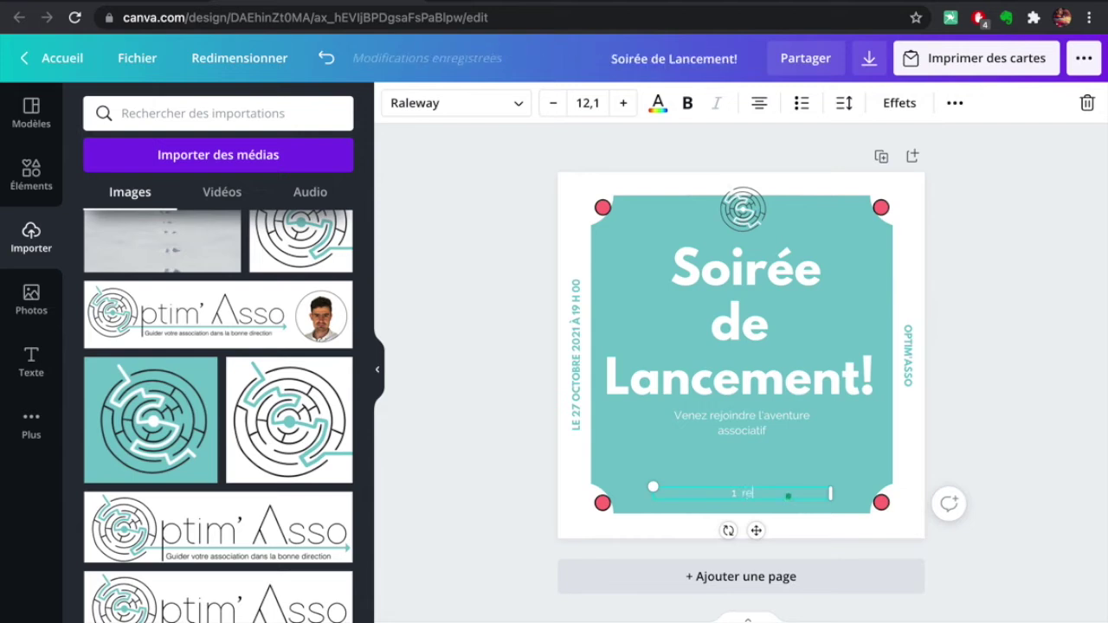
pyautogui.write(' rue des associations')
pyautogui.click(1081, 389)
# Shift the address line slightly down towards the lower edge of the turquoise panel
pyautogui.click(758, 508)
pyautogui.moveTo(758, 507); pyautogui.dragTo(771, 512)
pyautogui.click(770, 505)
pyautogui.click(1063, 464)
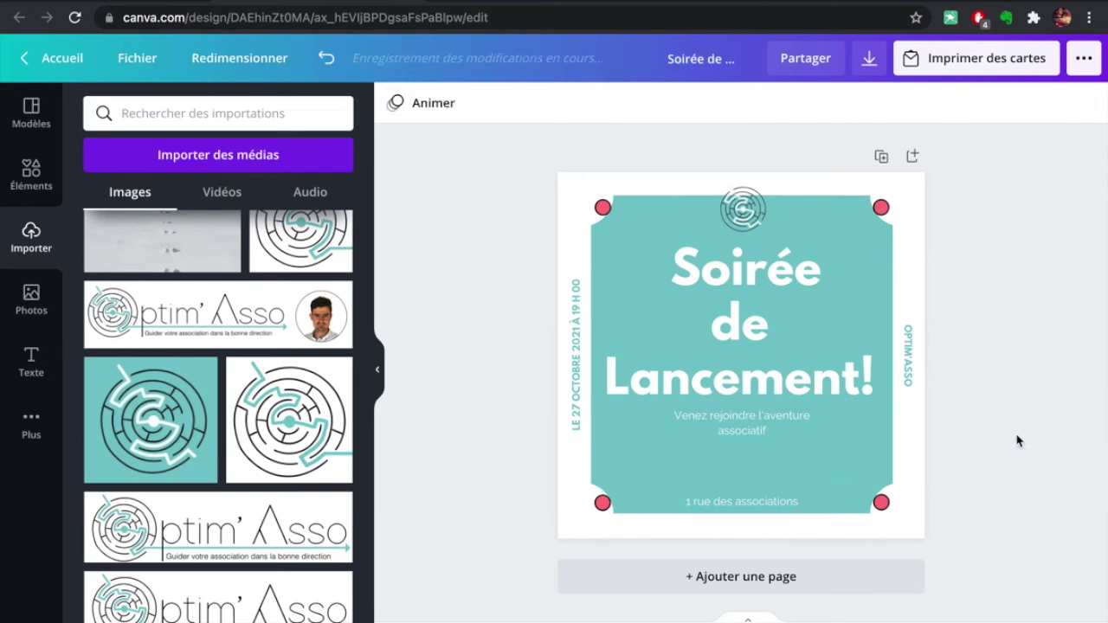
# Move the title back up just below the logo and raise the small text under it slightly
pyautogui.click(766, 322)
pyautogui.moveTo(766, 322); pyautogui.dragTo(767, 312)
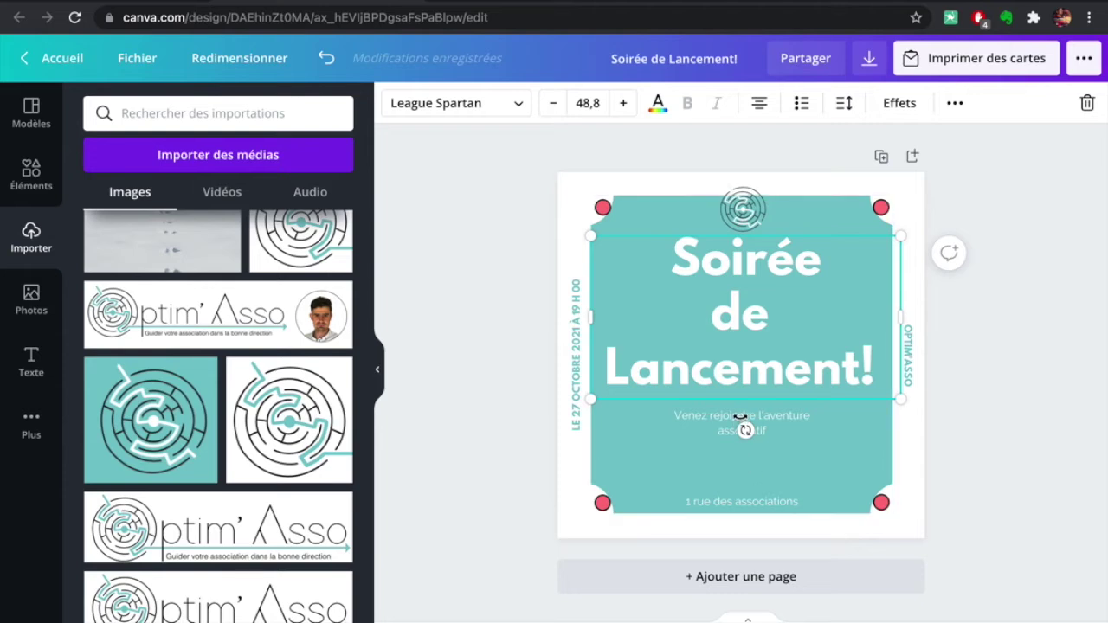
pyautogui.click(728, 422)
pyautogui.moveTo(726, 418); pyautogui.dragTo(725, 411)
pyautogui.click(1041, 476)
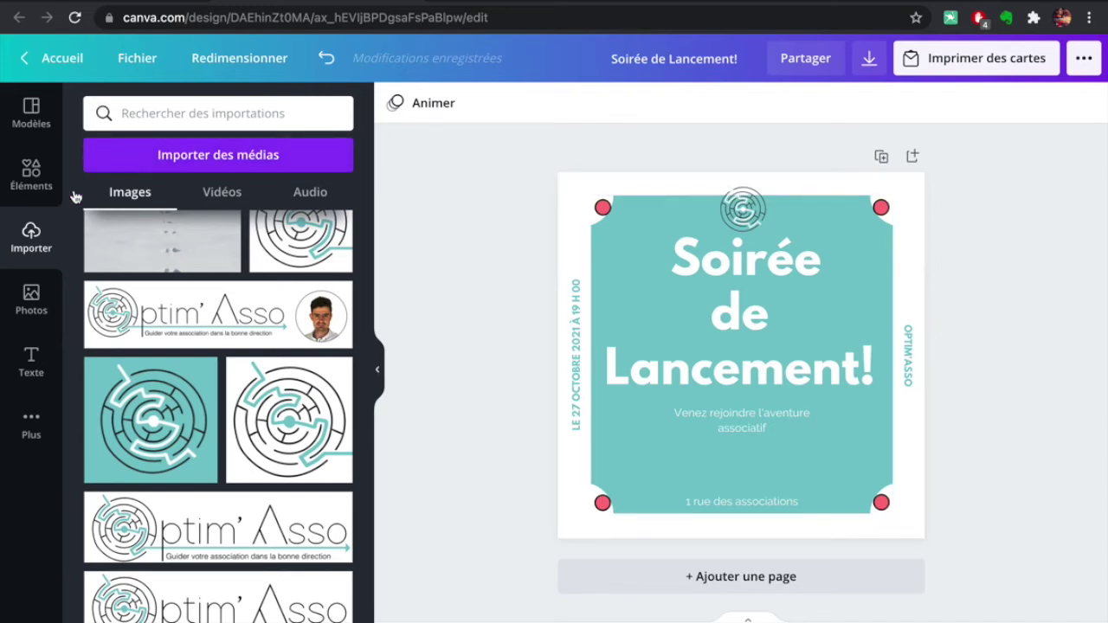
# Search the photo library for "association" and add the photo of hands holding colorful puzzle pieces on cardboard
pyautogui.click(30, 308)
pyautogui.scroll(-2, 250, 414)
pyautogui.scroll(-2, 250, 414)
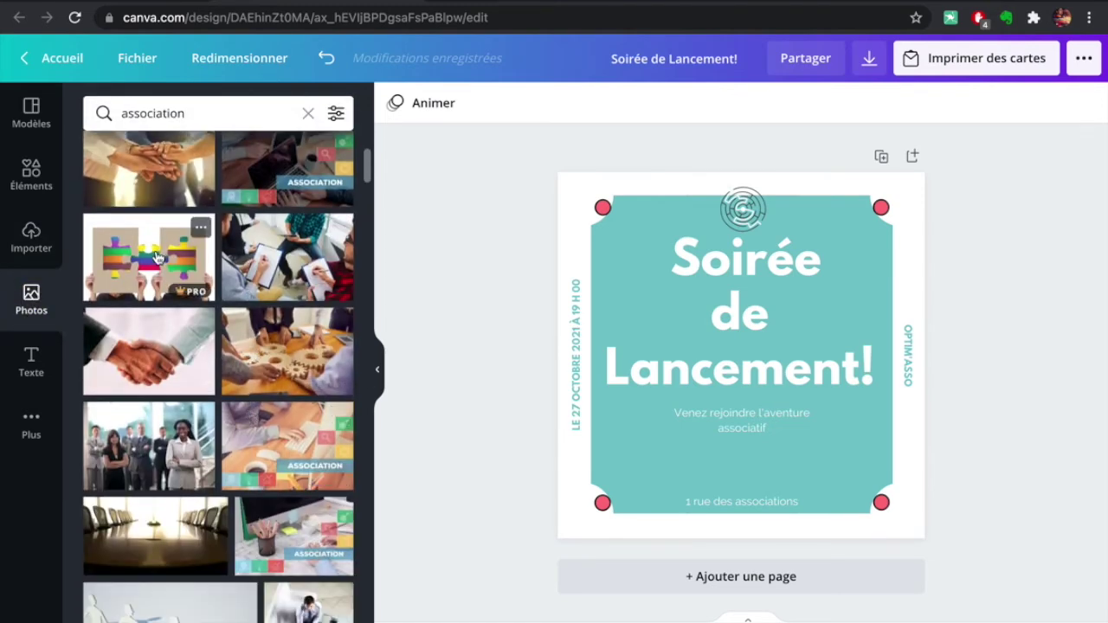
pyautogui.click(157, 257)
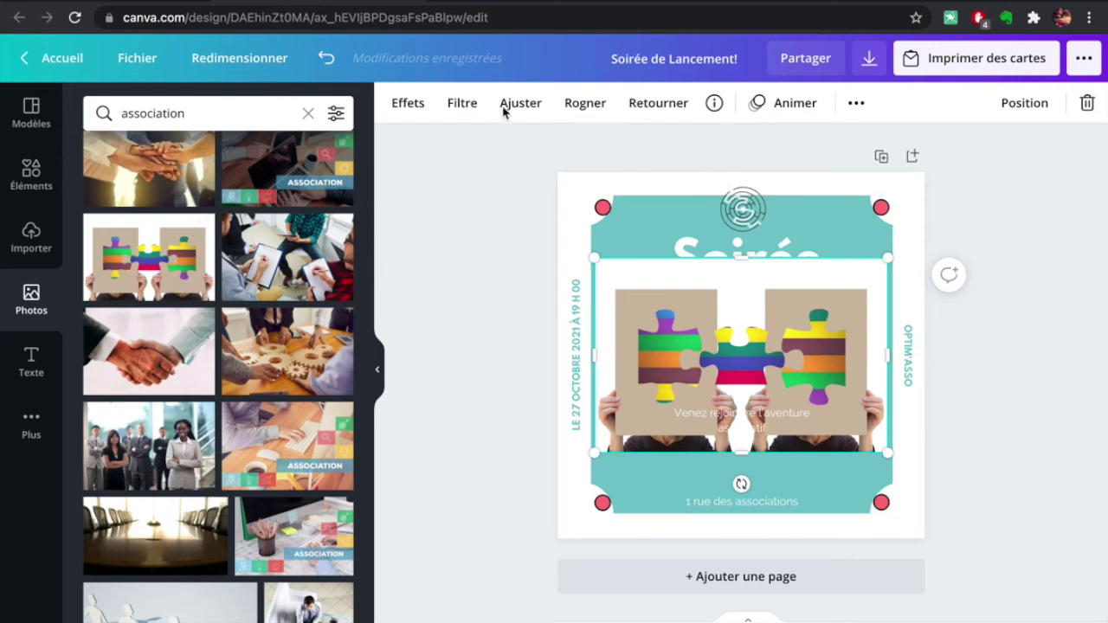
# Remove the background of the puzzle photo and shrink it in the lower part of the panel
pyautogui.click(407, 109)
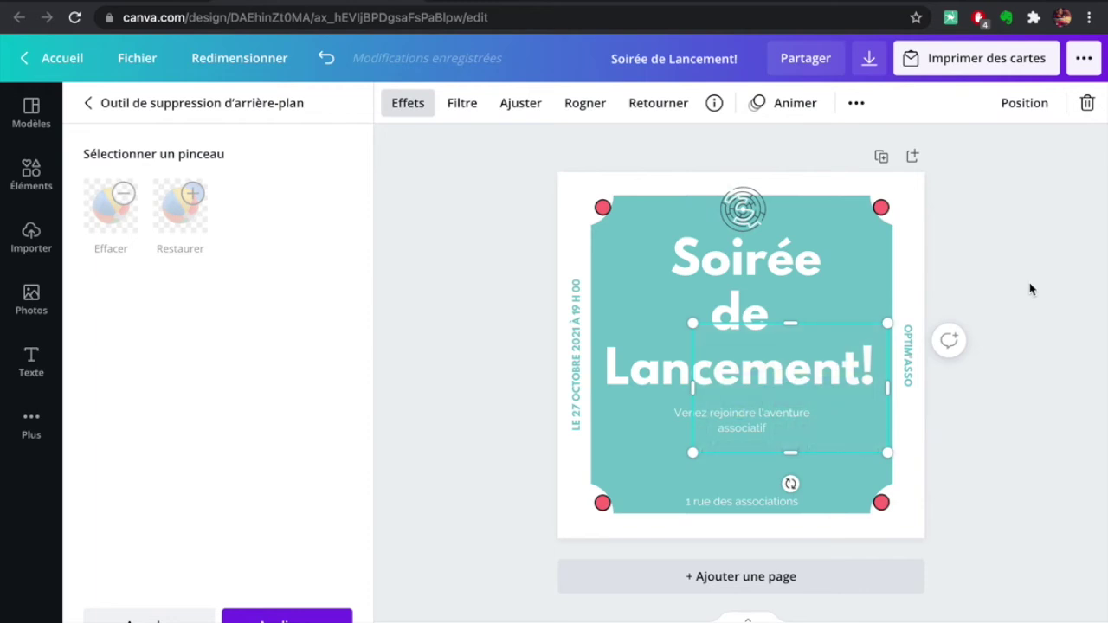
pyautogui.moveTo(824, 394); pyautogui.dragTo(788, 430)
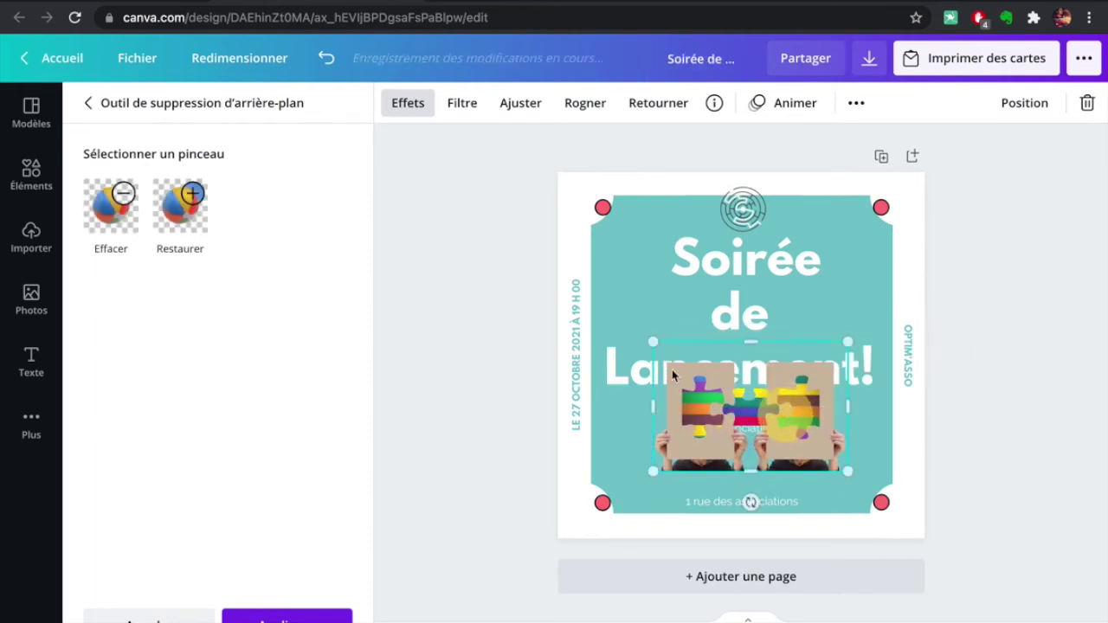
pyautogui.moveTo(654, 345); pyautogui.dragTo(741, 424)
# Center the puzzle photo horizontally on the invitation, just above the address line
pyautogui.click(756, 422)
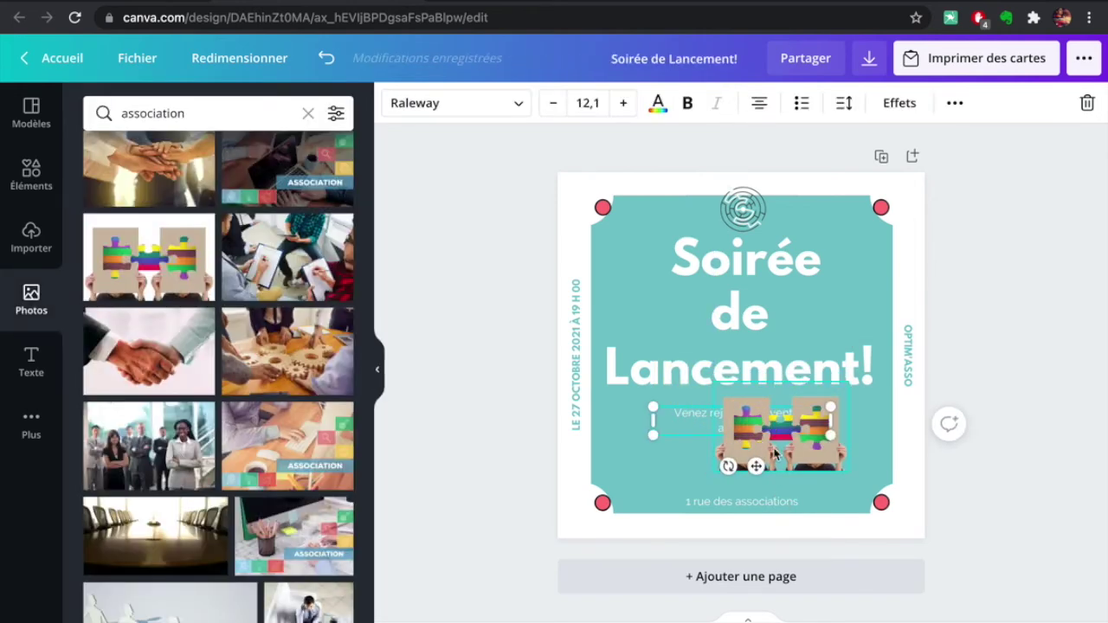
pyautogui.click(1088, 471)
pyautogui.moveTo(788, 433); pyautogui.dragTo(734, 466)
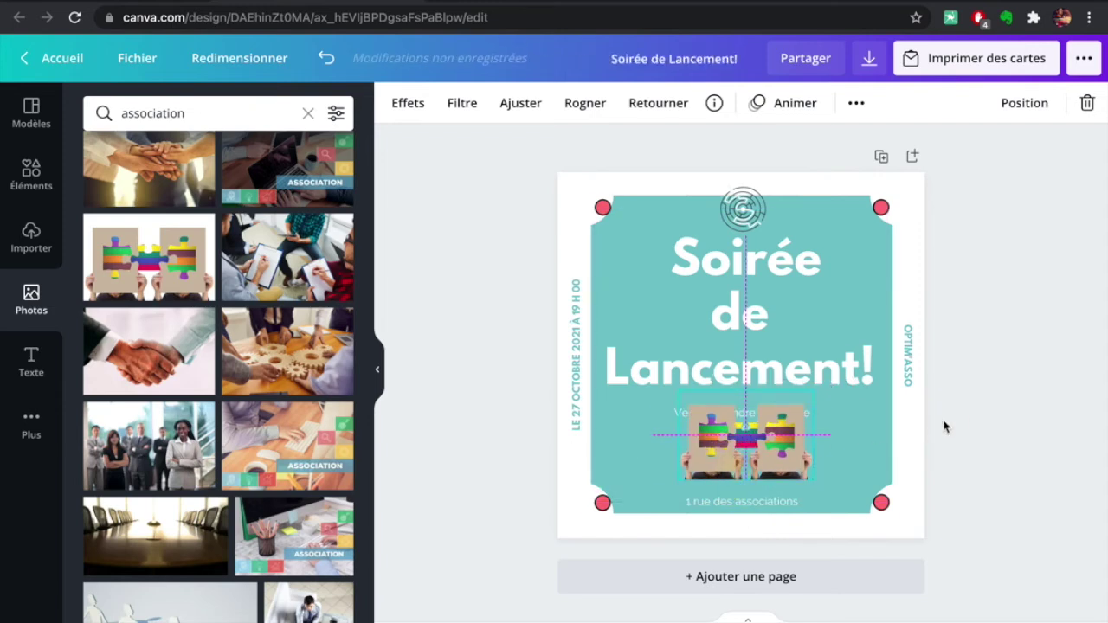
# Reflow the title onto two lines as "Soirée de / Lancement!" and move the small text up between title and photo
pyautogui.click(719, 329)
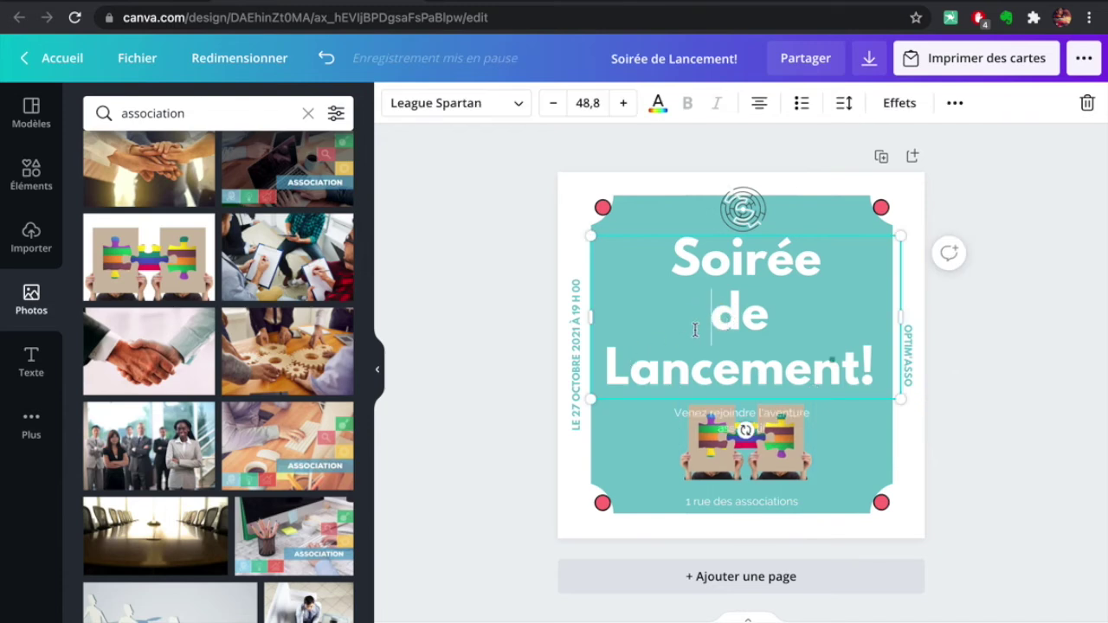
pyautogui.press('BackSpace')
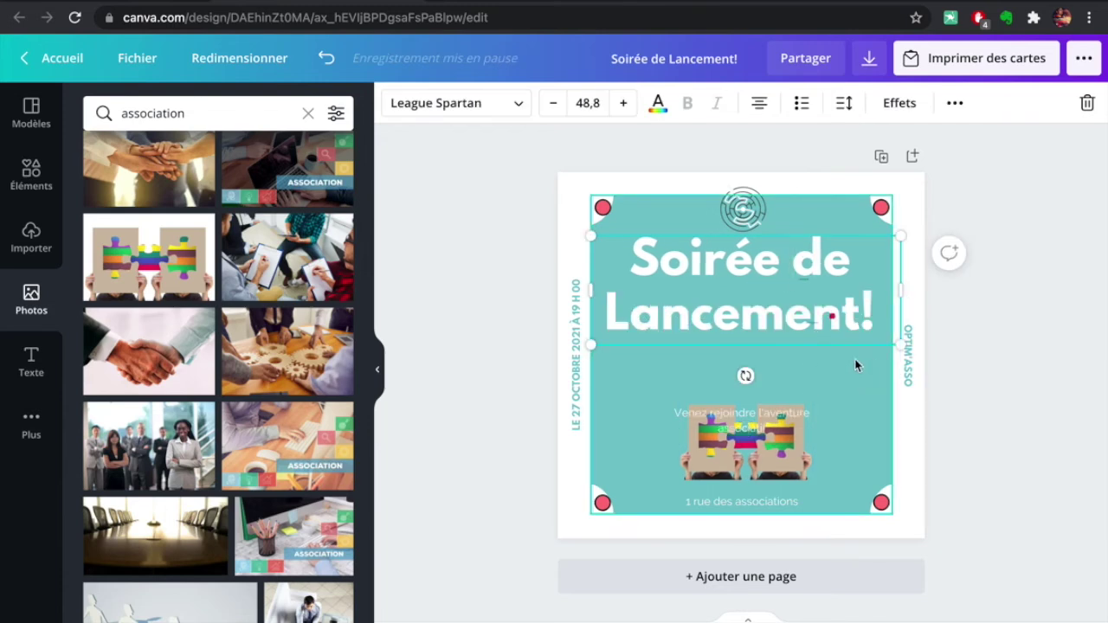
pyautogui.moveTo(759, 430); pyautogui.dragTo(760, 379)
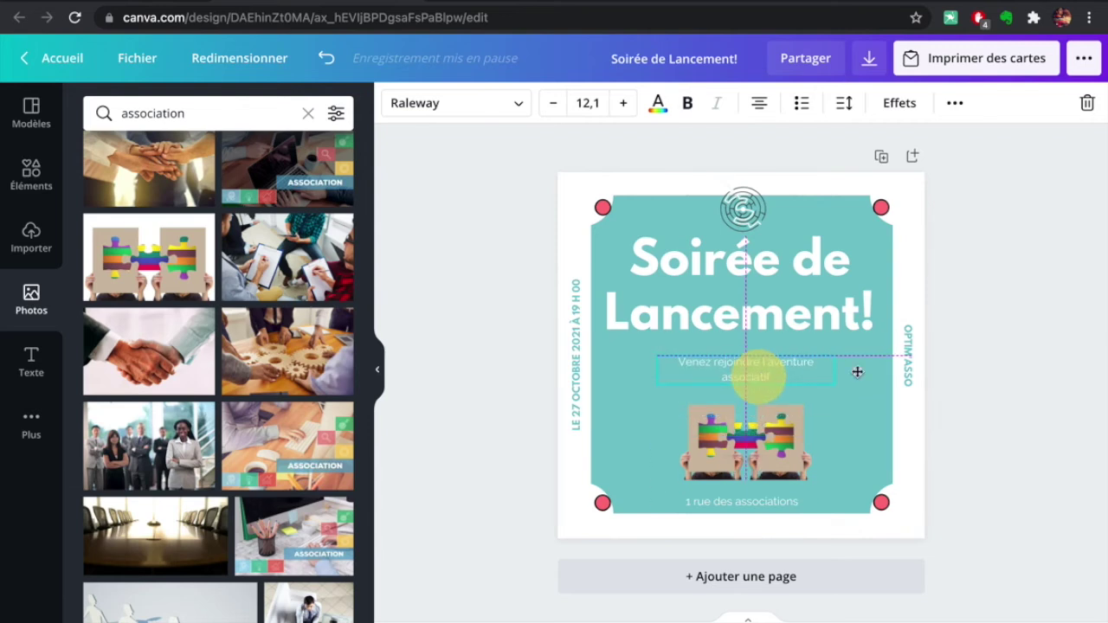
pyautogui.click(779, 446)
pyautogui.moveTo(822, 388); pyautogui.dragTo(817, 386)
pyautogui.click(761, 364)
pyautogui.moveTo(762, 364); pyautogui.dragTo(760, 360)
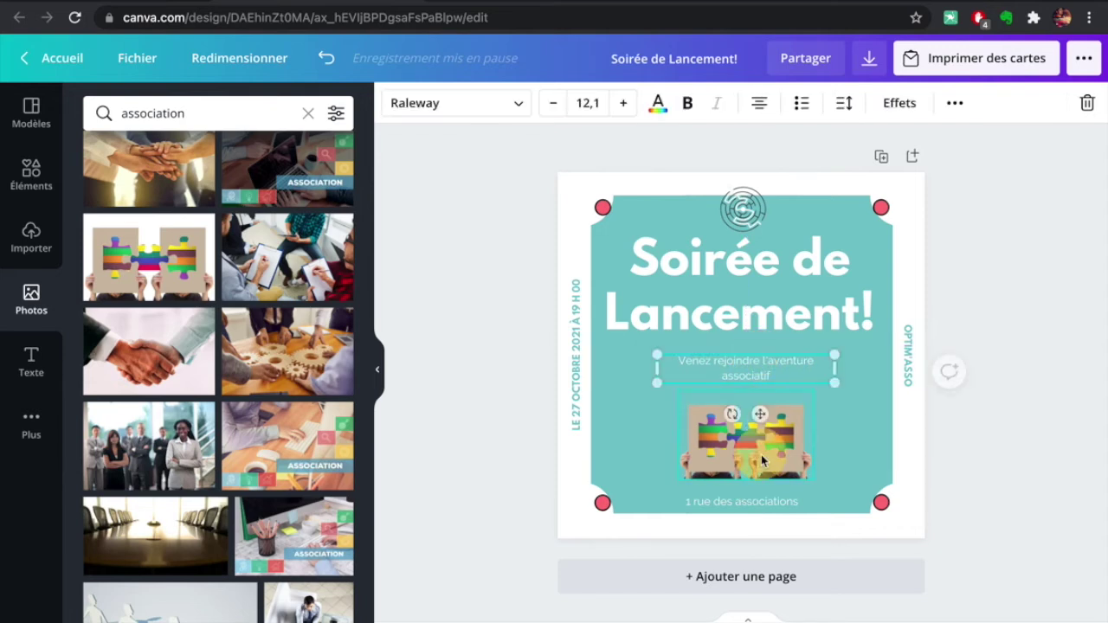
# Enlarge the puzzle photo and recenter it between the small text and the address line
pyautogui.click(761, 452)
pyautogui.moveTo(678, 390); pyautogui.dragTo(646, 369)
pyautogui.click(773, 446)
pyautogui.moveTo(773, 446); pyautogui.dragTo(778, 452)
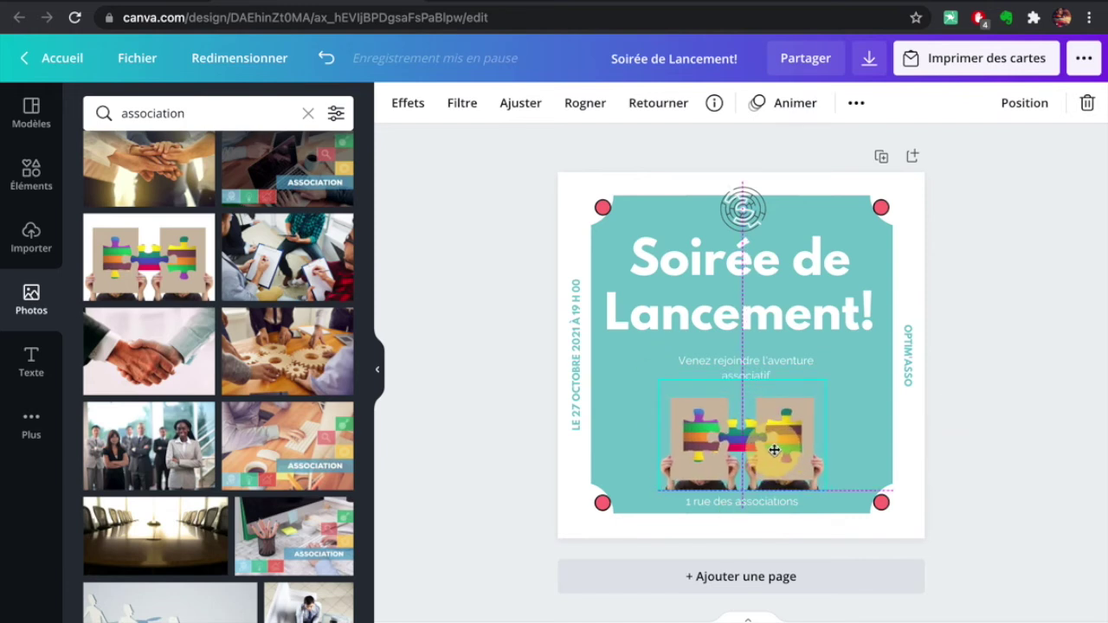
# Recolor both pink parts of the invitation's upper-left corner dot with the grey from the Optim'Asso logo colors
pyautogui.click(1044, 462)
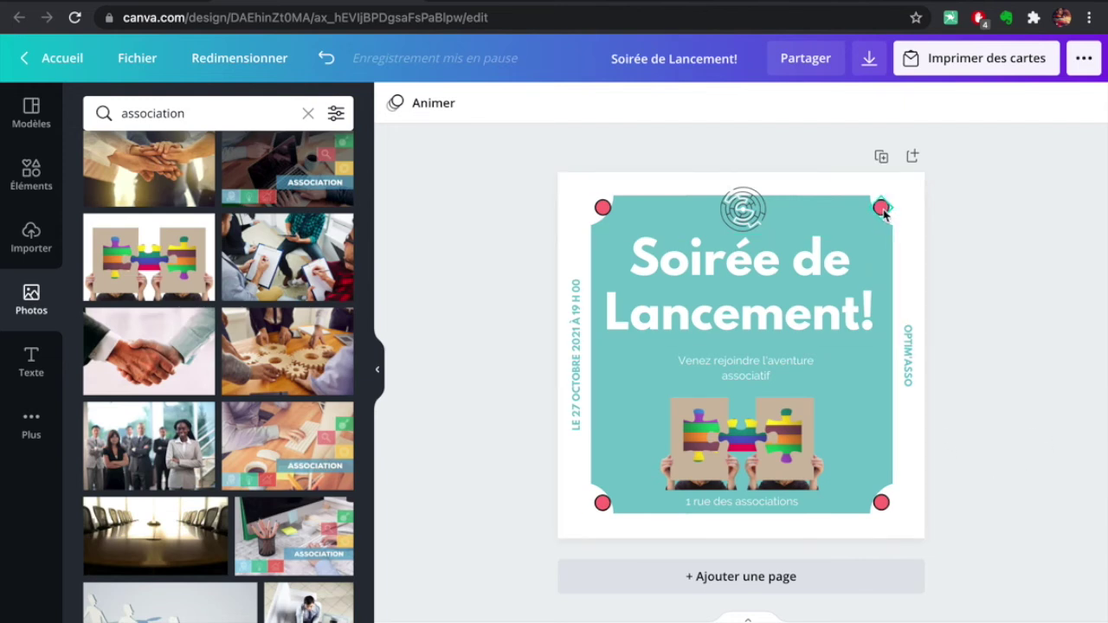
pyautogui.hotkey('ctrl', 'z')
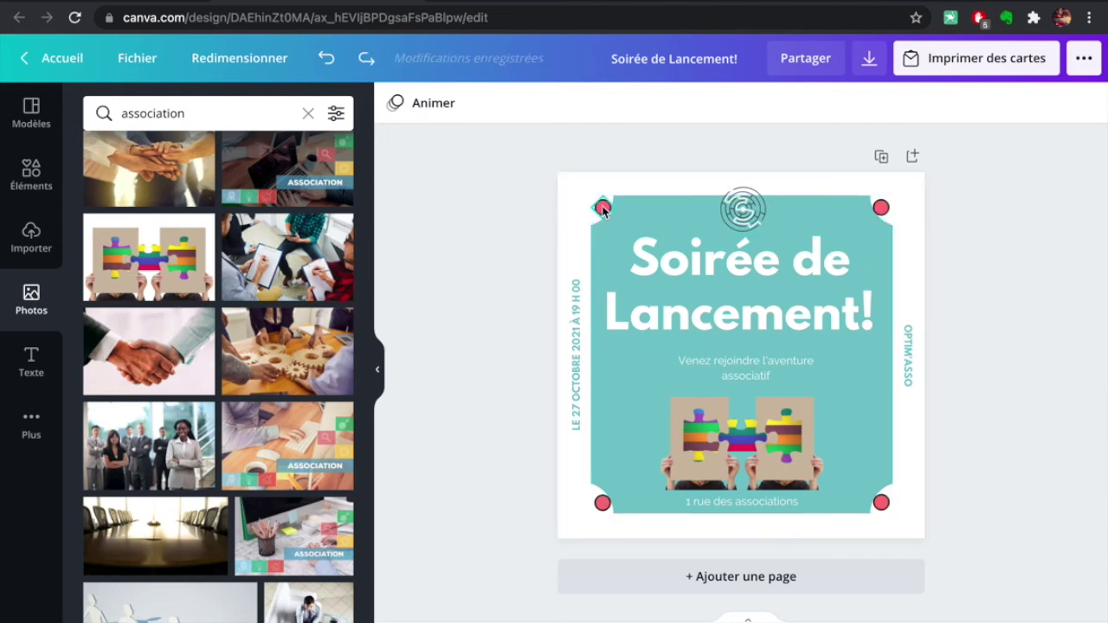
pyautogui.click(603, 209)
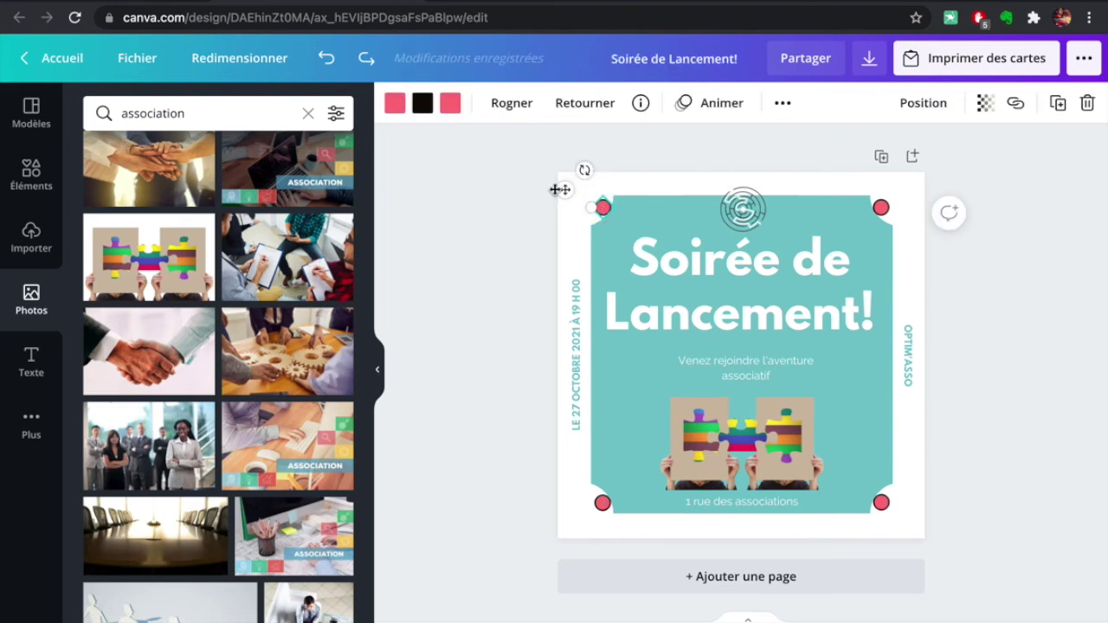
pyautogui.click(395, 103)
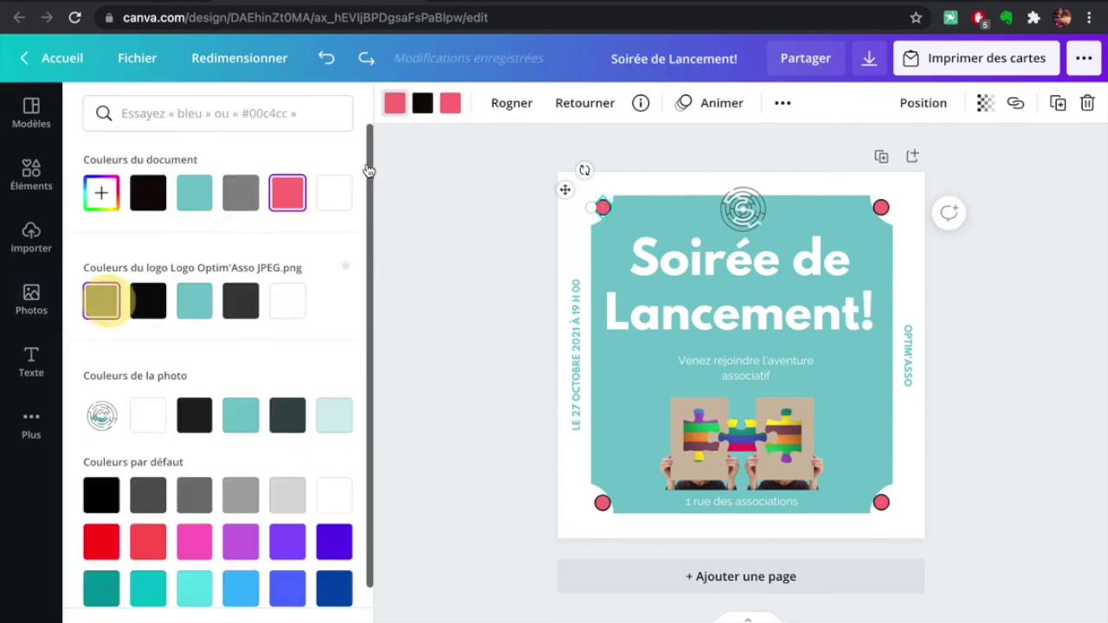
pyautogui.click(103, 307)
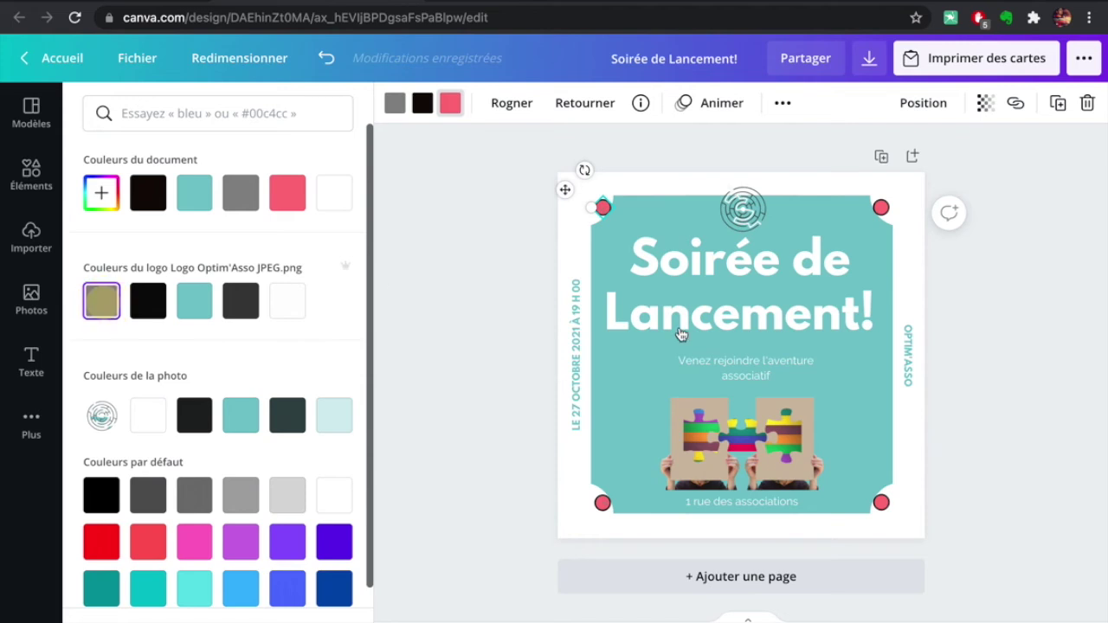
# Apply the logo's grey to both pink colors of the dot in the invitation's upper-right corner
pyautogui.click(881, 207)
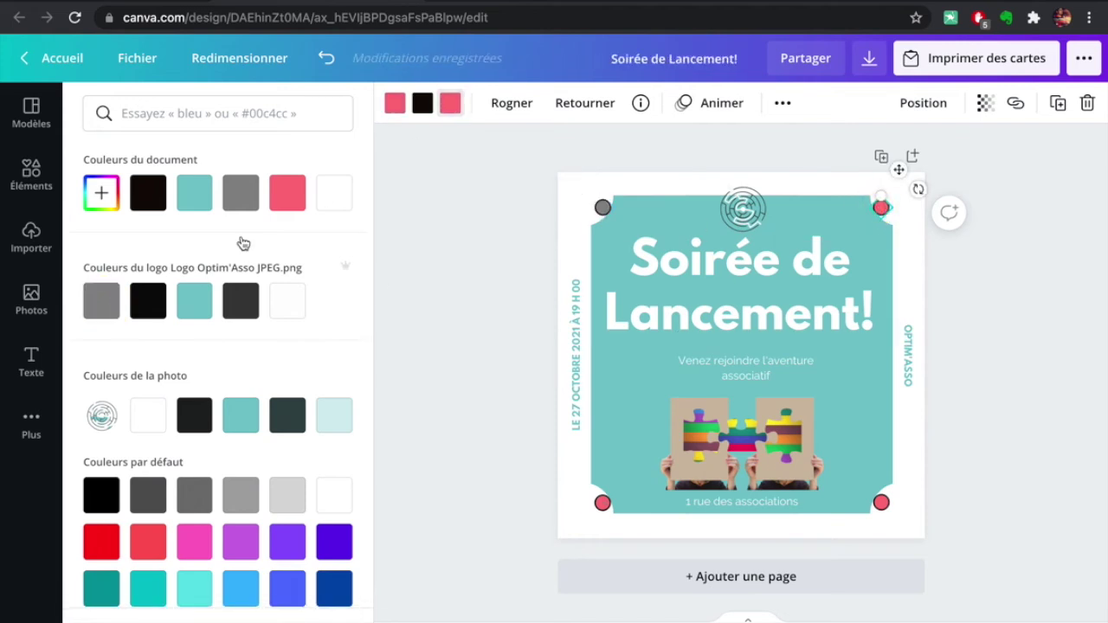
pyautogui.click(101, 300)
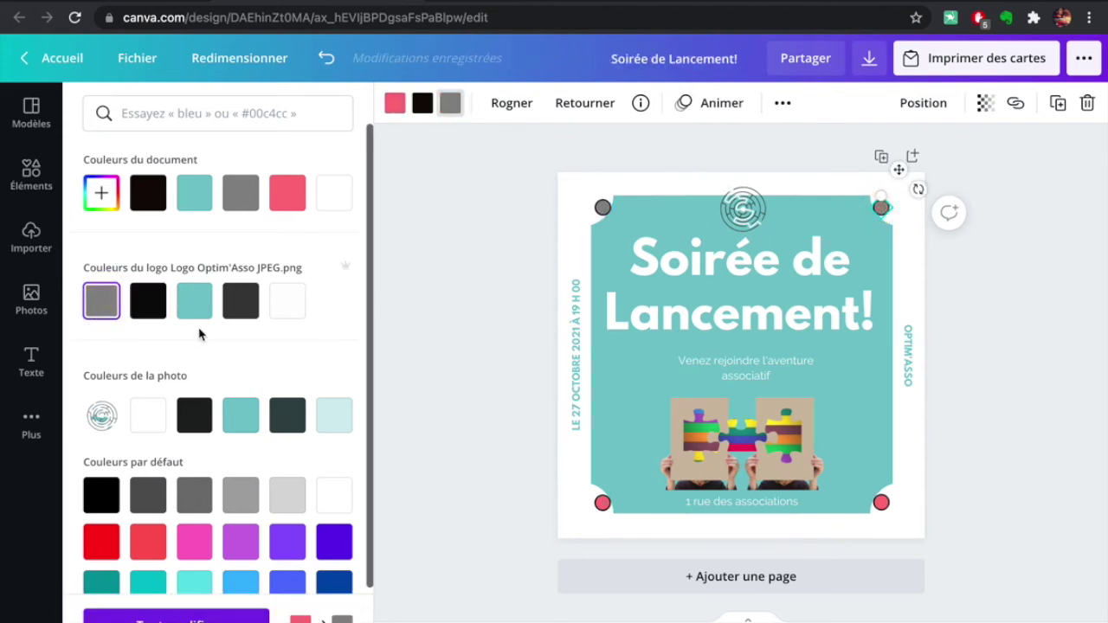
pyautogui.click(102, 301)
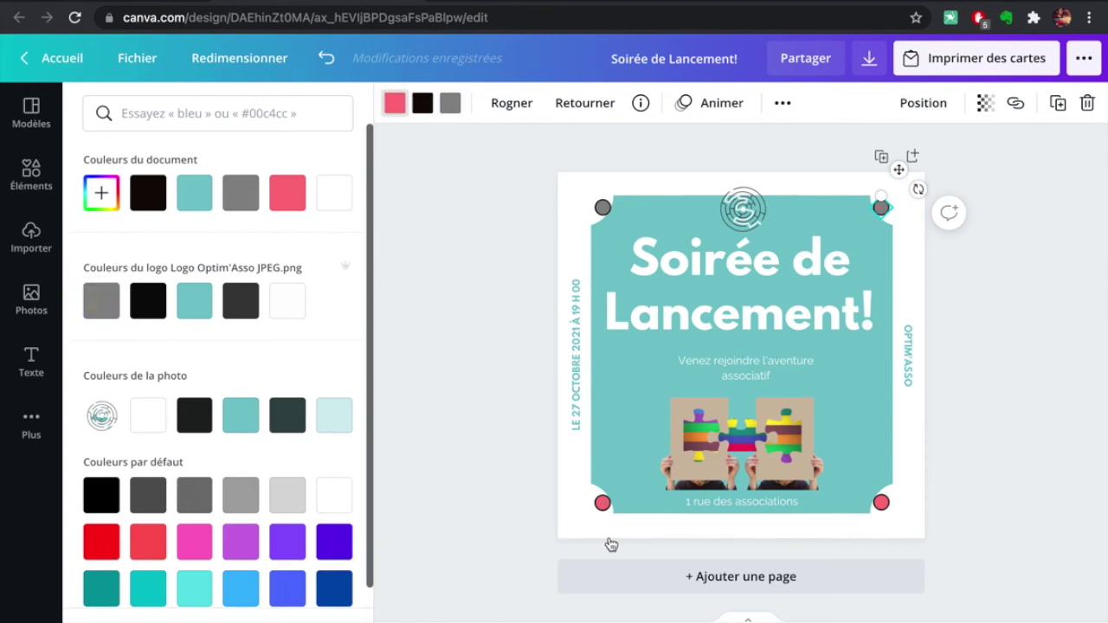
# Change the lower-right corner dot's two pink colors to the Optim'Asso logo grey
pyautogui.click(598, 502)
pyautogui.click(878, 504)
pyautogui.click(395, 105)
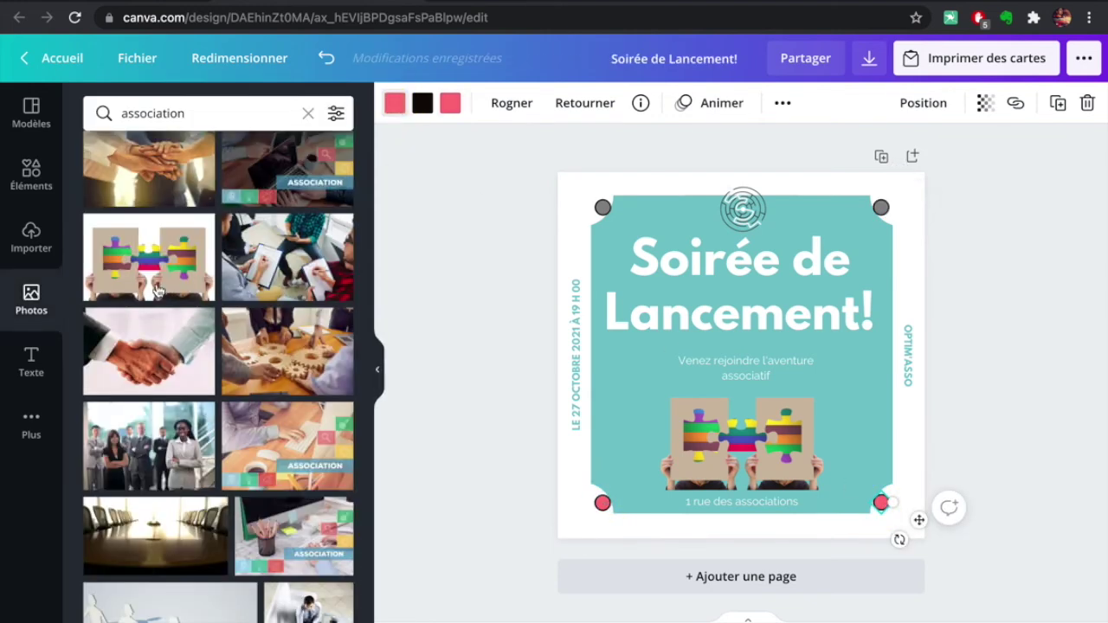
pyautogui.click(395, 105)
pyautogui.click(102, 303)
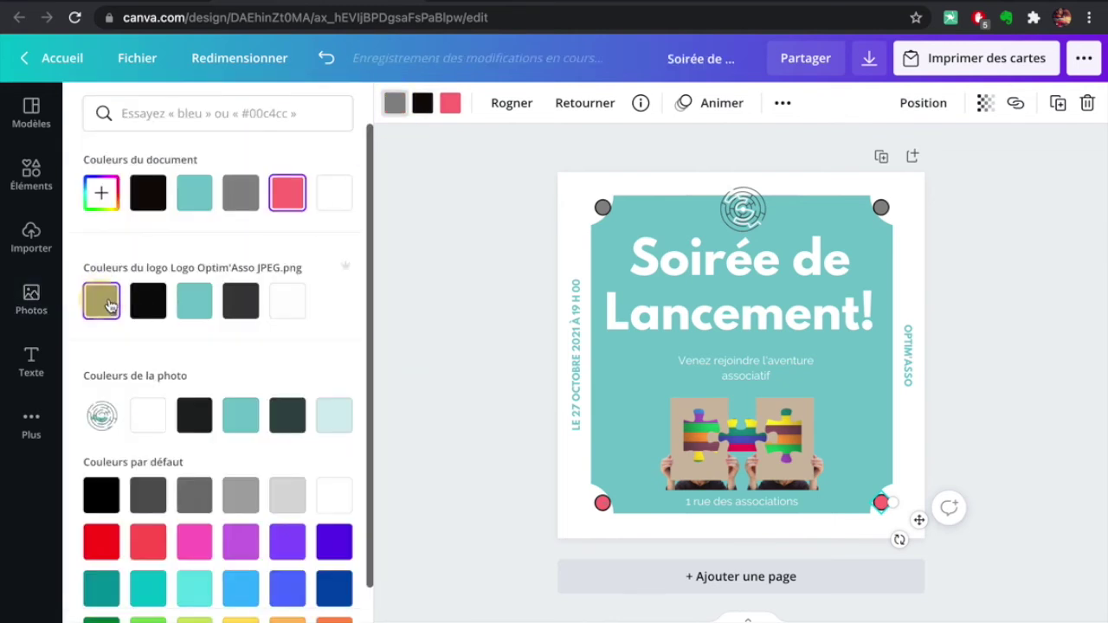
pyautogui.click(449, 105)
pyautogui.click(103, 301)
# Turn the remaining pink dot in the invitation's lower-left corner logo grey and deselect it
pyautogui.click(603, 502)
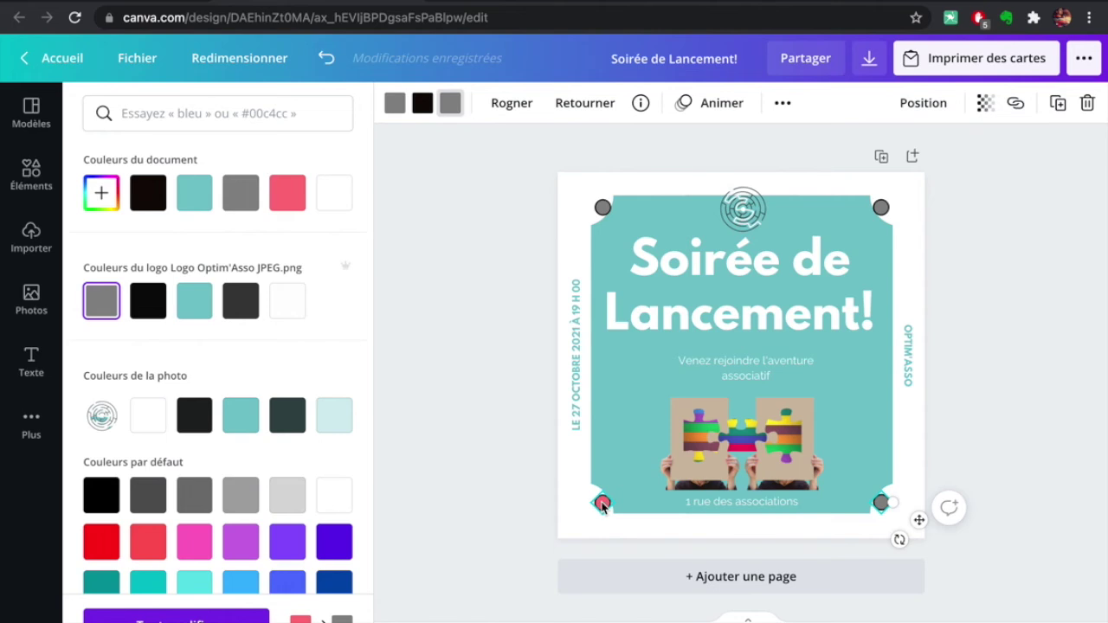
pyautogui.click(102, 296)
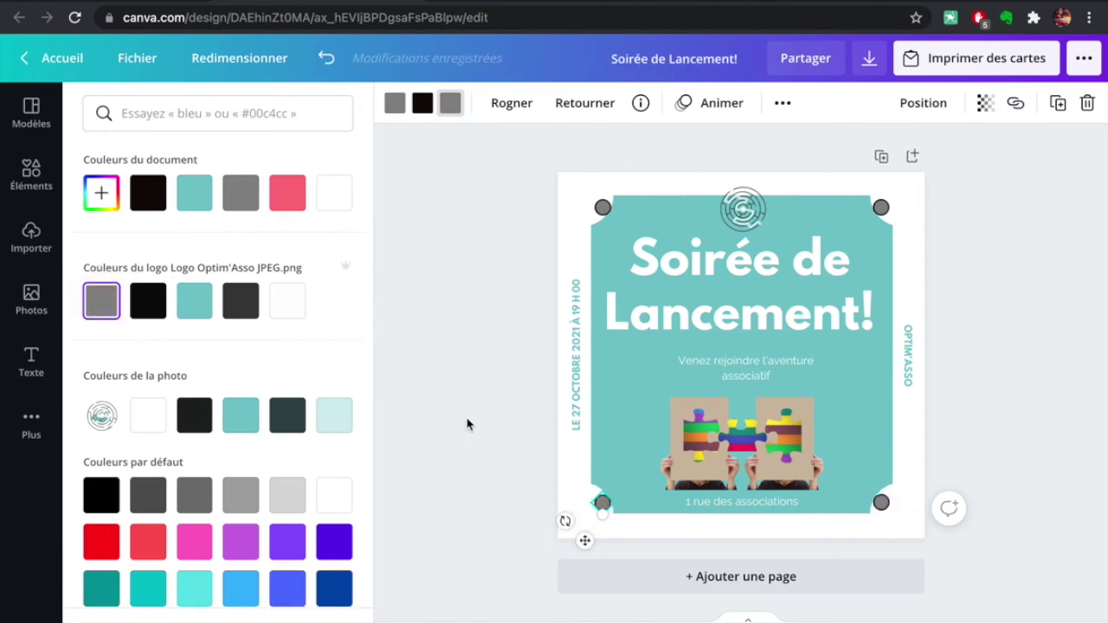
pyautogui.click(468, 418)
pyautogui.click(1063, 439)
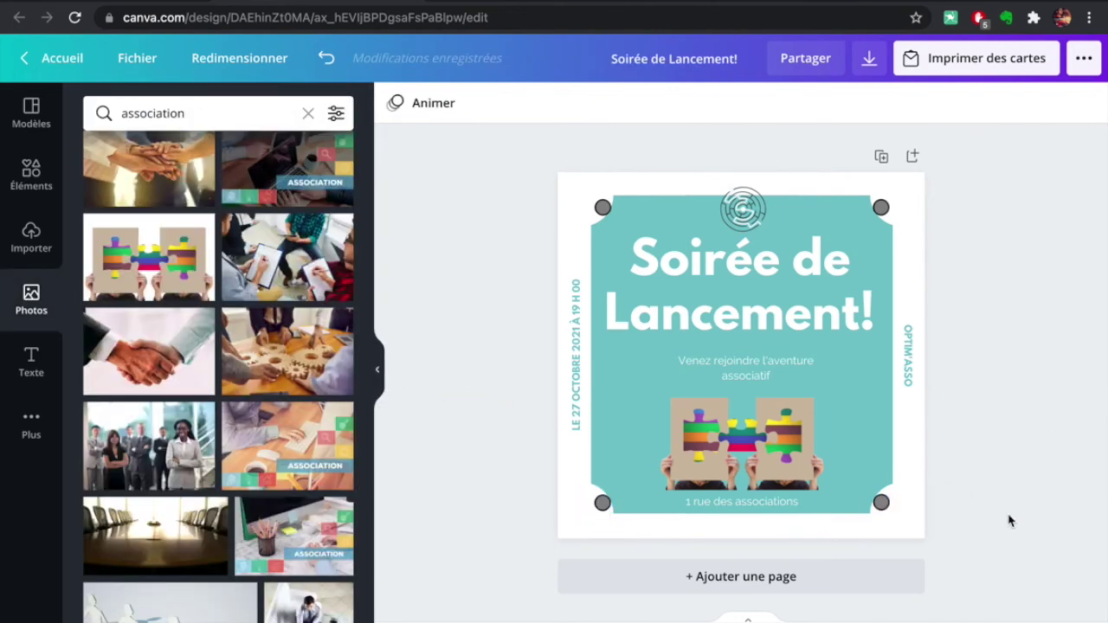